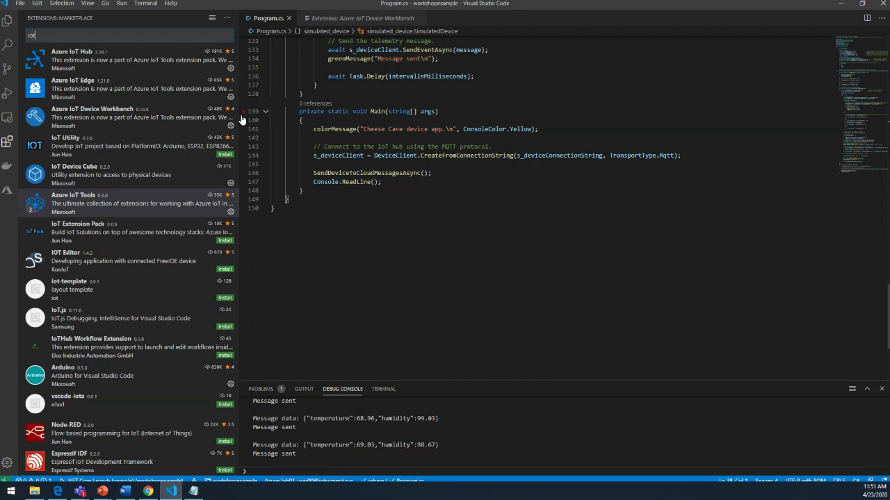
View the details of the Azure IoT Tools extension pack and its Azure IoT Device Workbench extension.
click(116, 122)
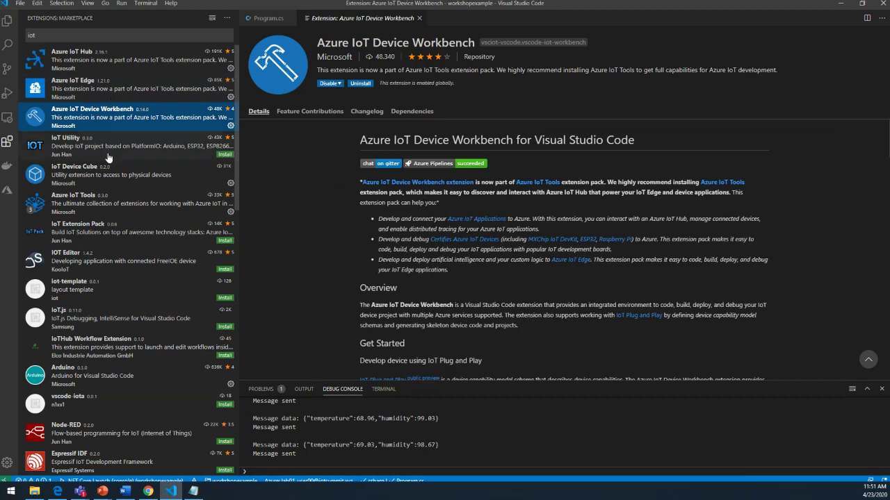
click(104, 207)
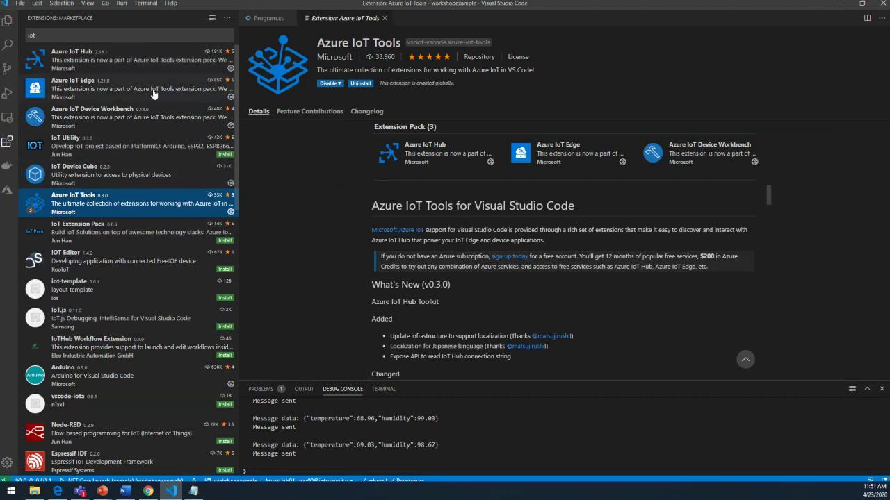
click(320, 167)
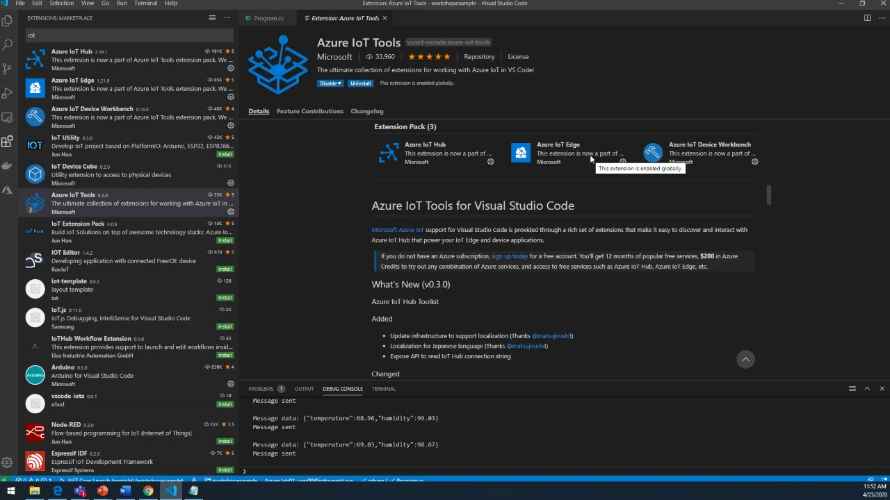
click(706, 154)
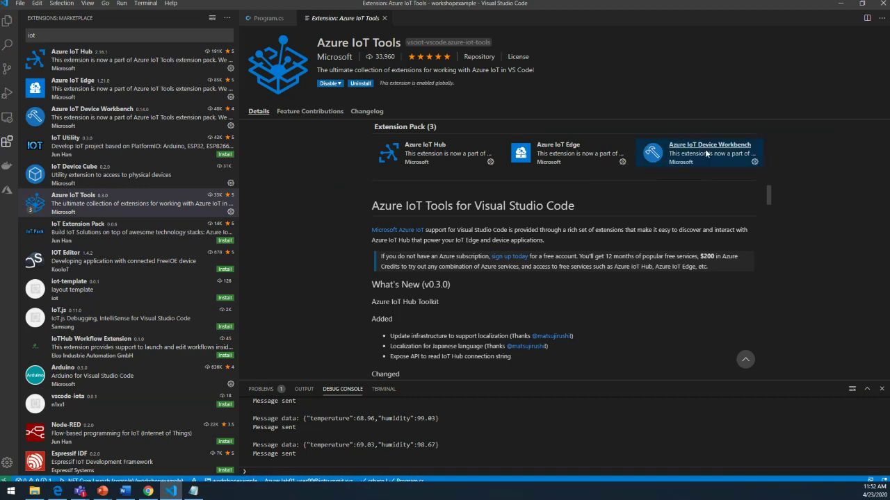
click(699, 146)
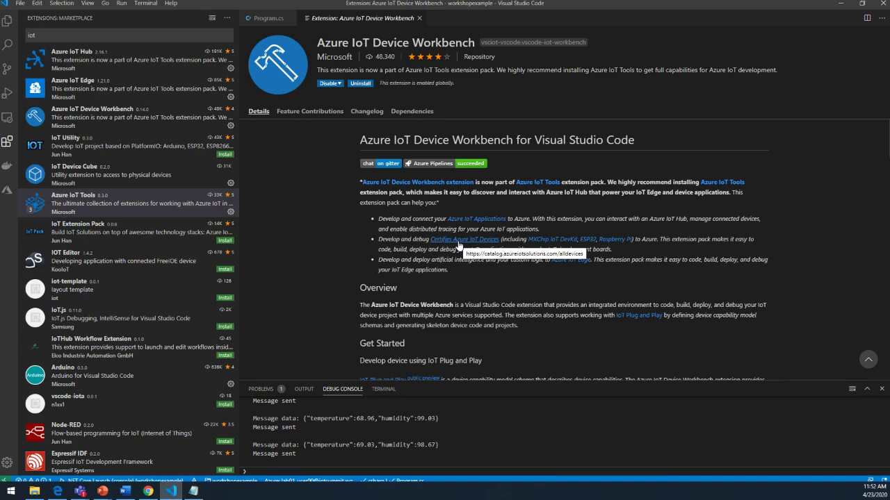
Switch to Chrome and look through the pre-certified IoT Plug and Play devices in the Microsoft Azure IoT device catalog.
click(149, 492)
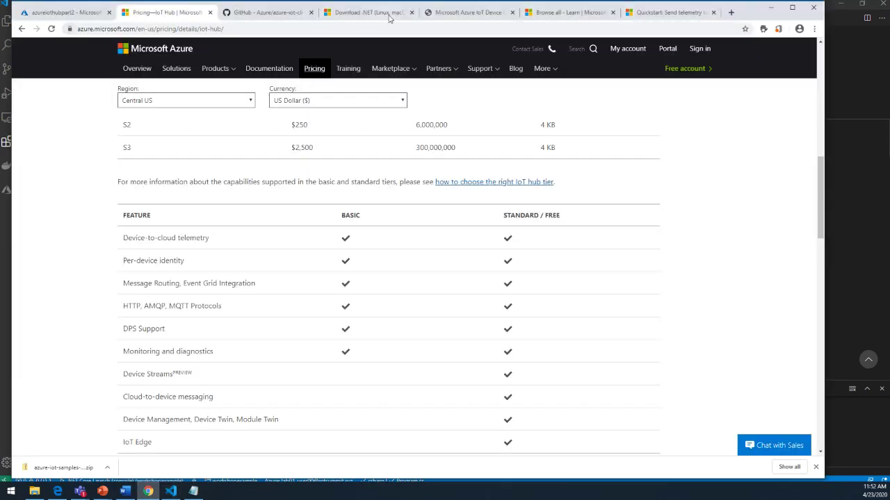
click(452, 12)
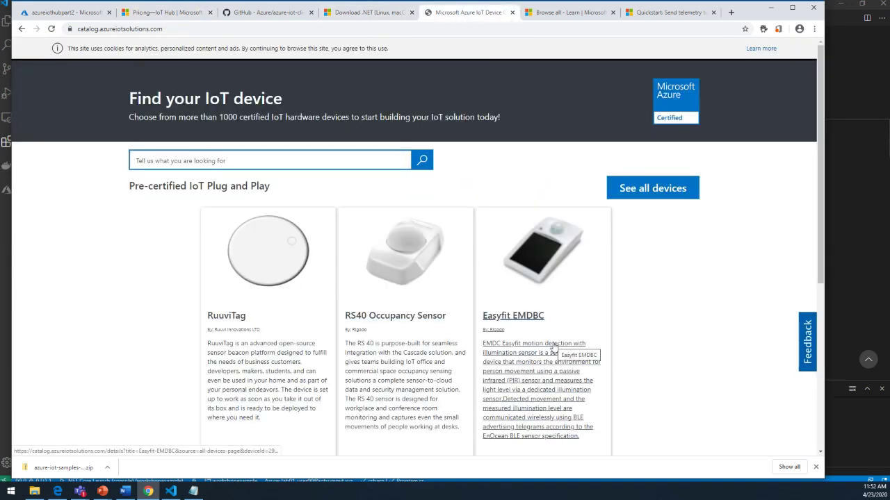
scroll(556, 351, down, 2)
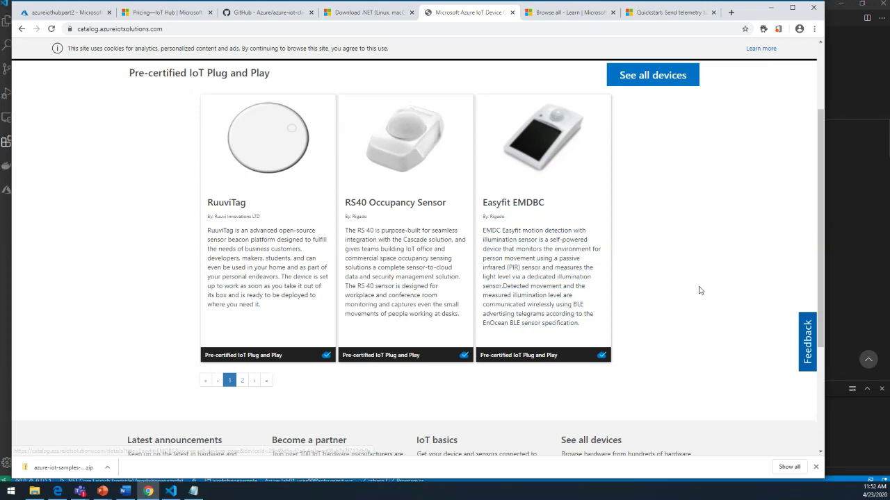
scroll(699, 292, down, 1)
scroll(700, 290, up, 2)
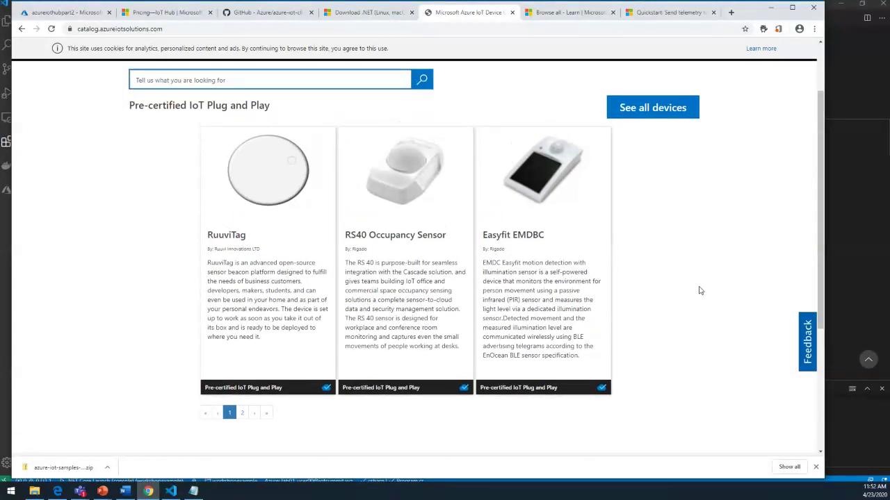
scroll(699, 290, down, 2)
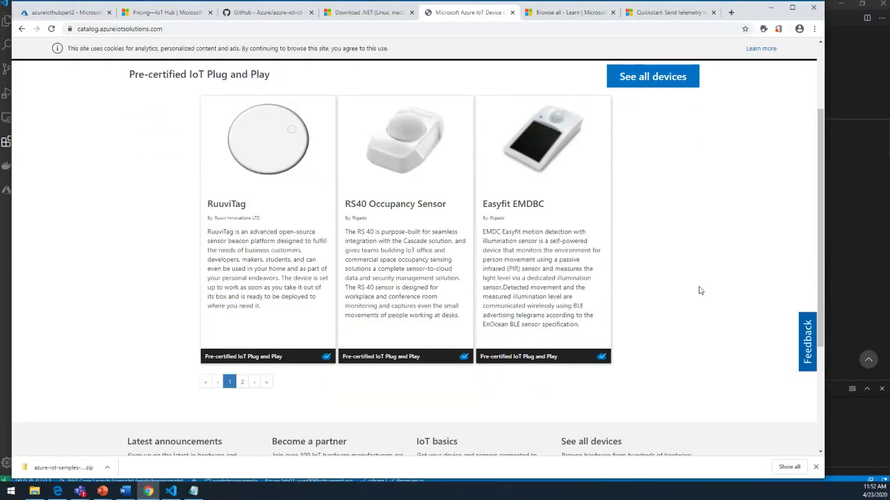
scroll(700, 291, up, 2)
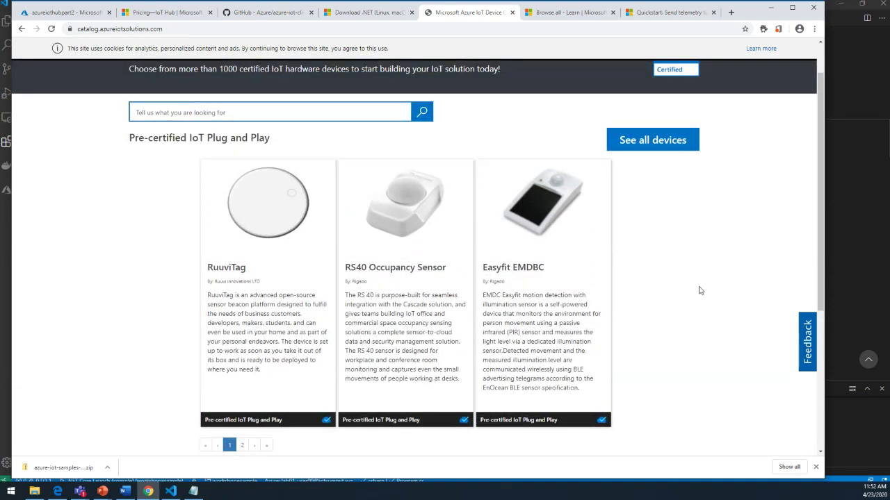
Browse all certified devices and inspect the filter options under Azure IoT Edge and Industrial Protocols.
click(651, 148)
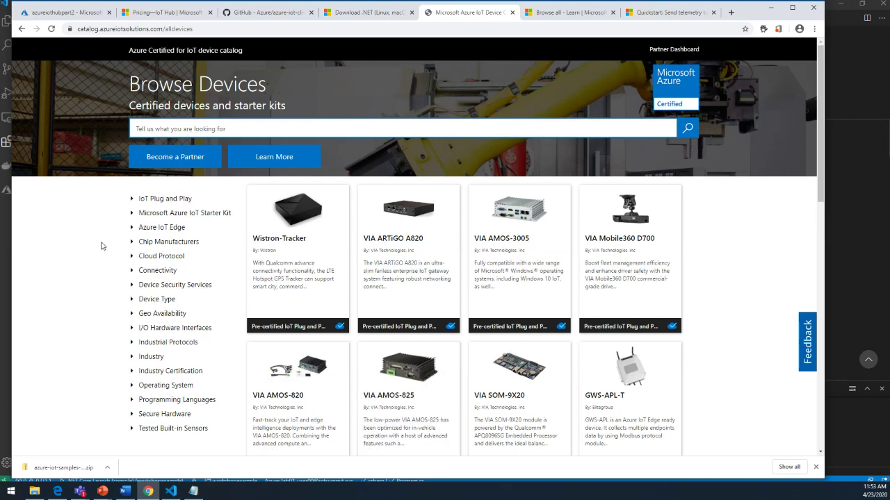
click(133, 229)
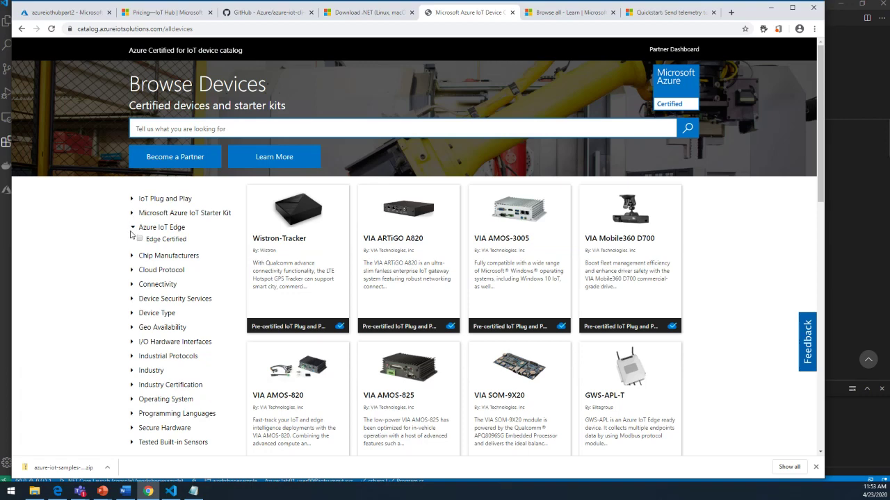
click(133, 230)
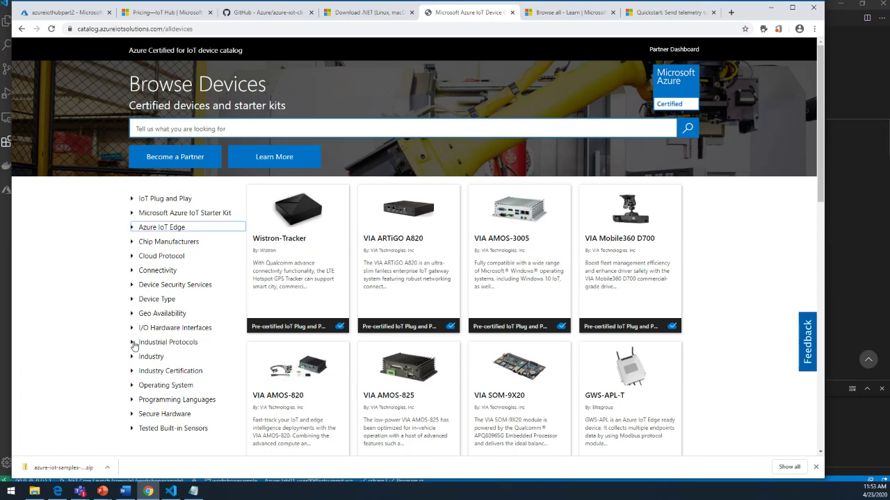
click(134, 343)
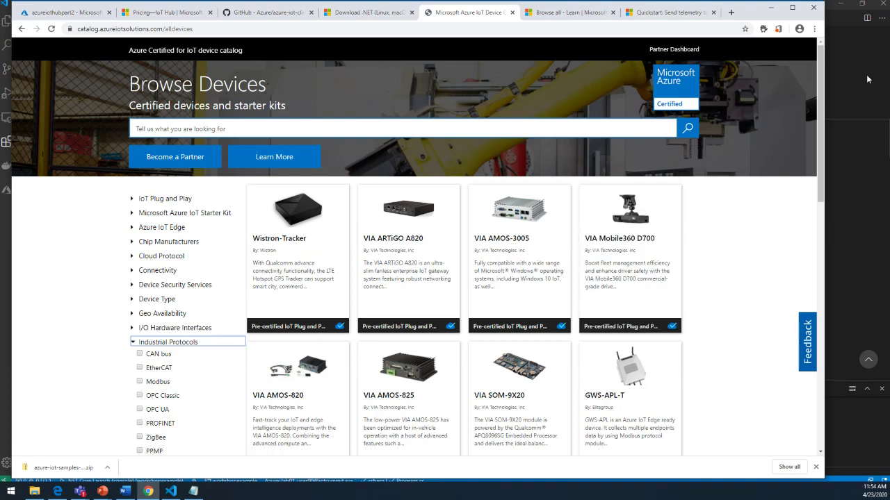
Return to Visual Studio Code, open the MXChip IoT DevKit link from the Device Workbench description, and enlarge its browser window.
click(879, 193)
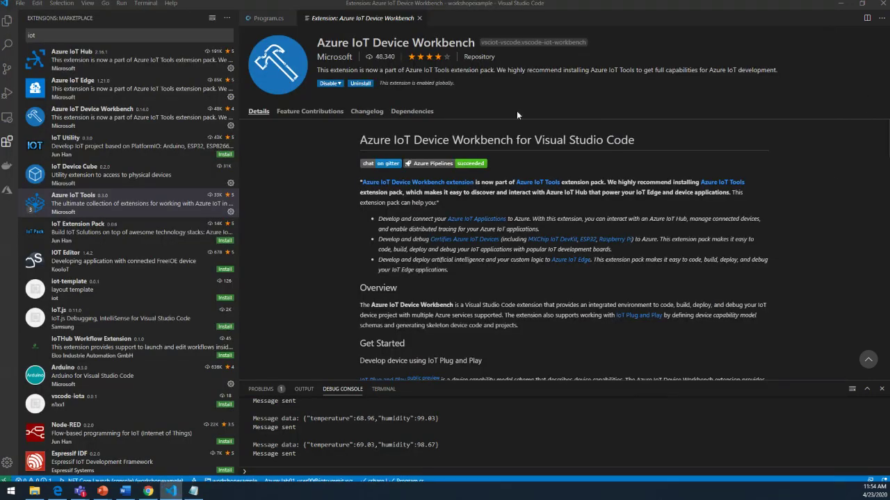
click(559, 240)
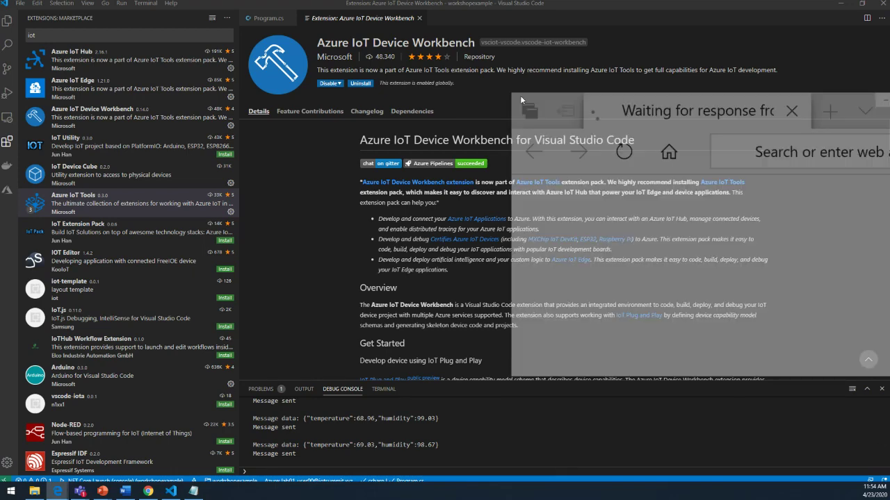
drag(697, 101, 299, 45)
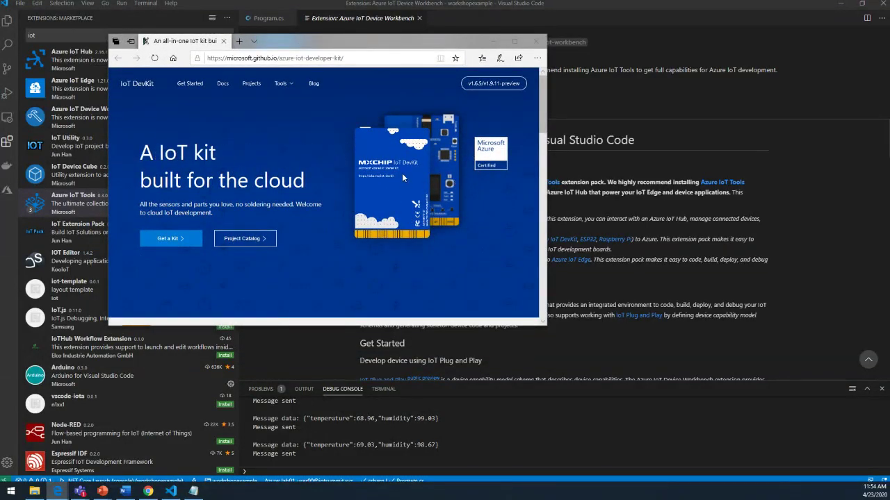
drag(546, 325, 818, 447)
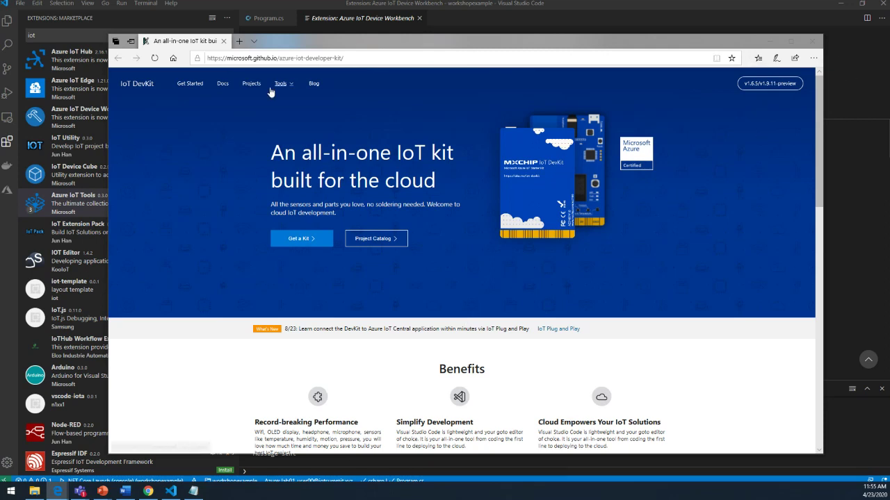
Review the DevKit's Get Started article and the home page's benefits and sample projects, and close the page.
click(196, 89)
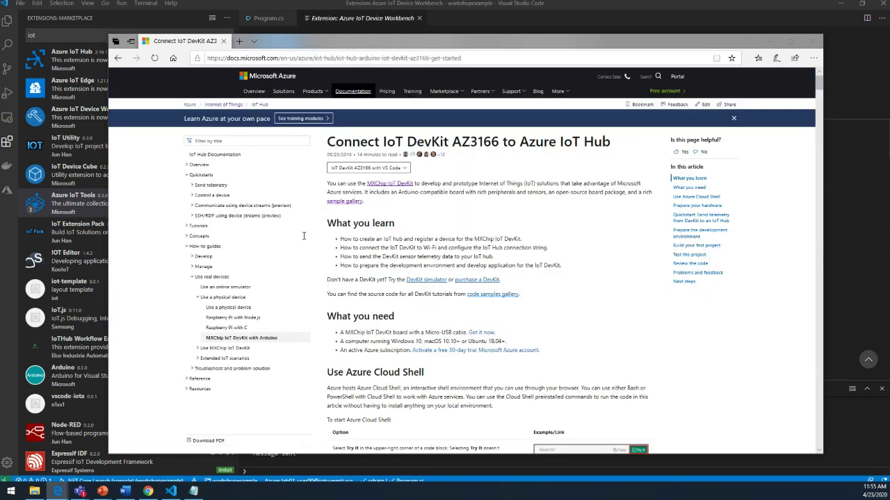
click(117, 58)
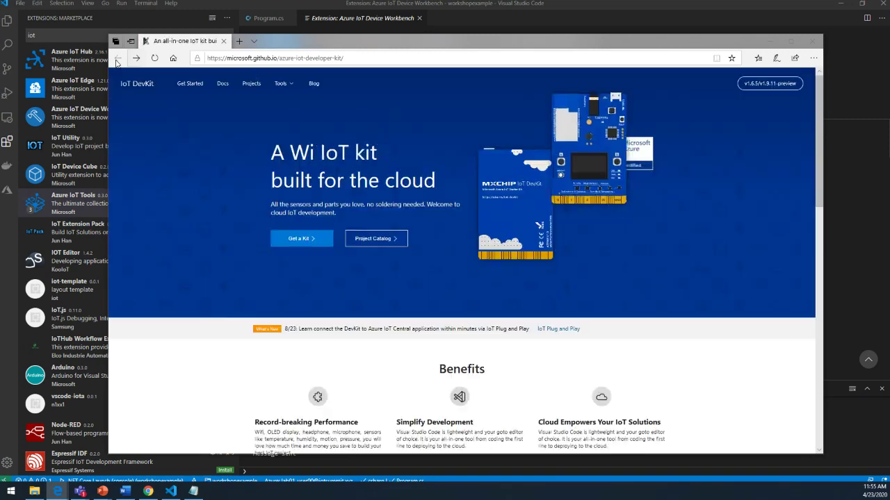
scroll(591, 263, down, 6)
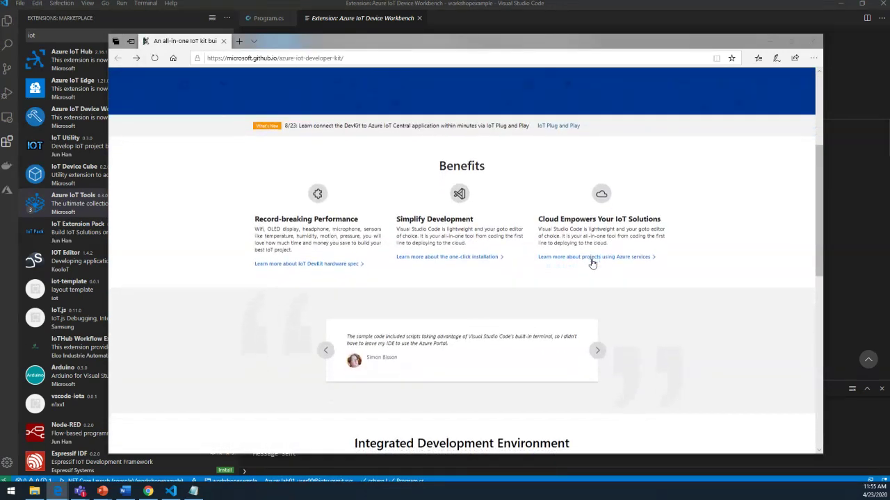
scroll(592, 262, down, 3)
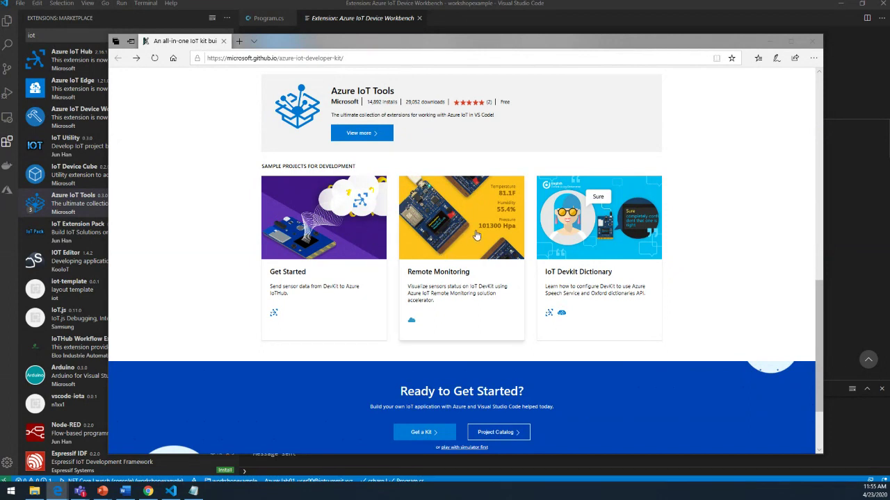
click(223, 42)
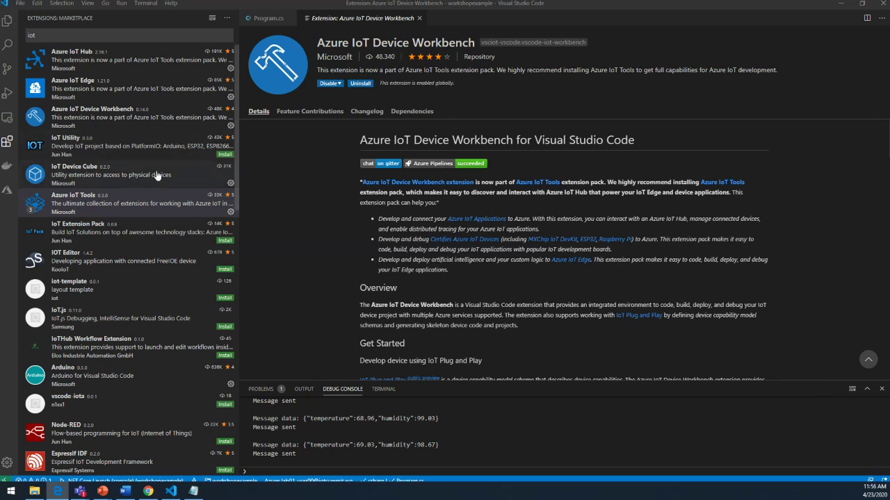
View the Azure IoT Tools extension page again and the lab outline slide of part-1-iothub-001.pptx in PowerPoint, and minimize the presentation.
click(124, 202)
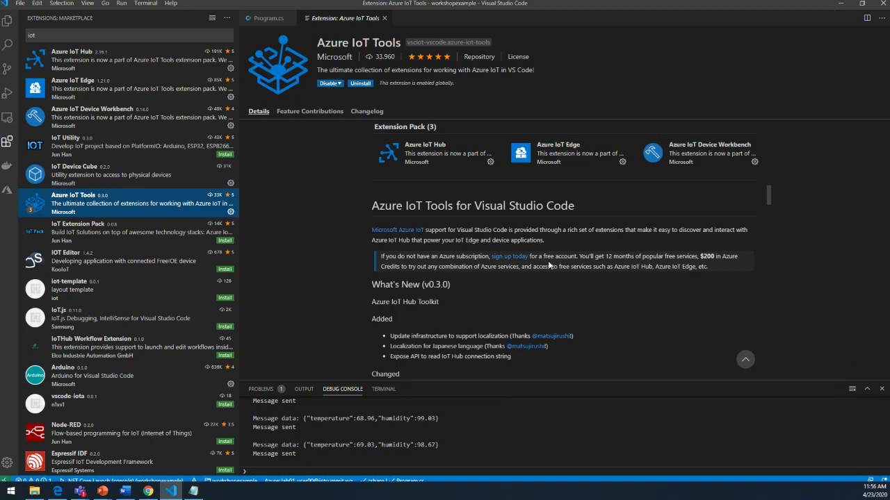
click(103, 491)
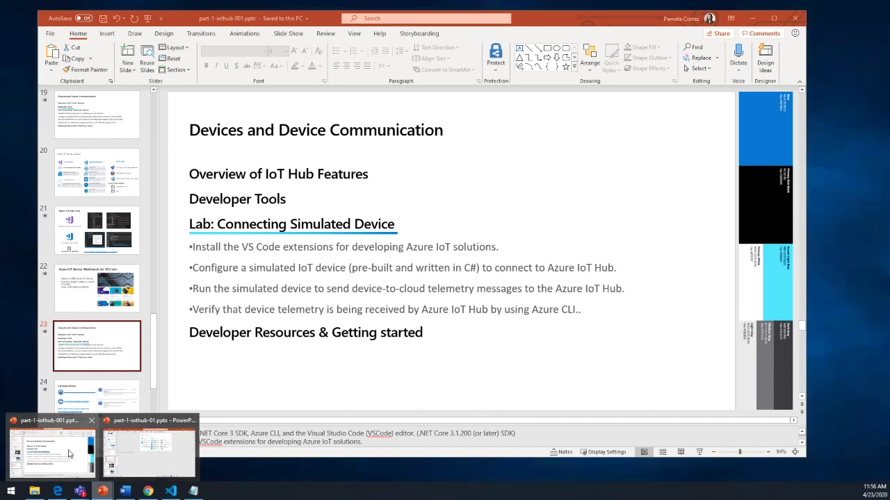
click(69, 454)
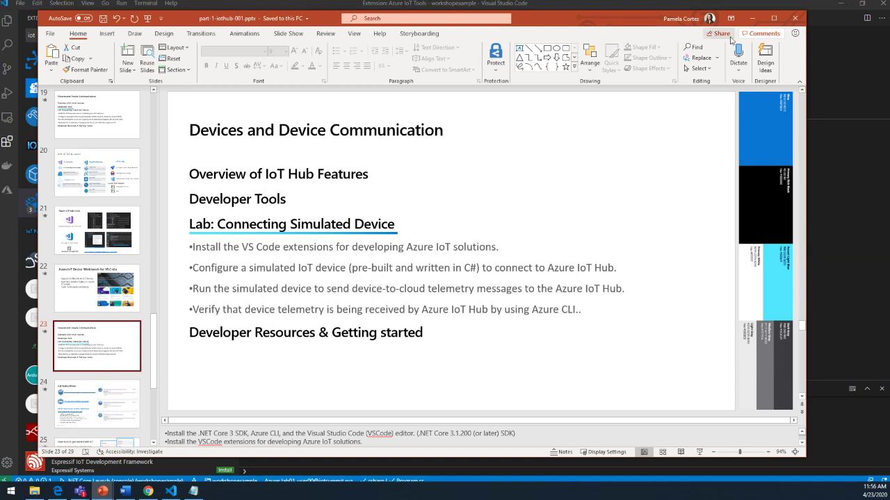
click(752, 19)
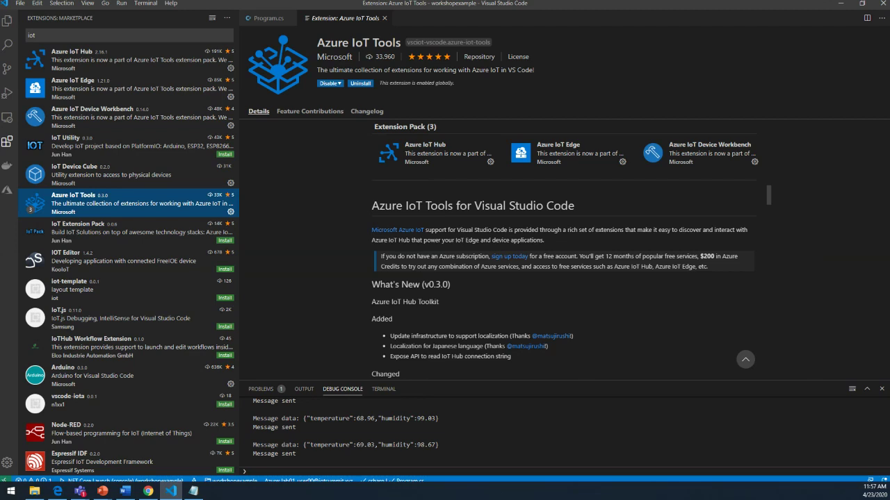
Switch to the Microsoft Learn page in Edge, enlarge its window and look through the Azure IoT modules and learning paths.
key(super+2)
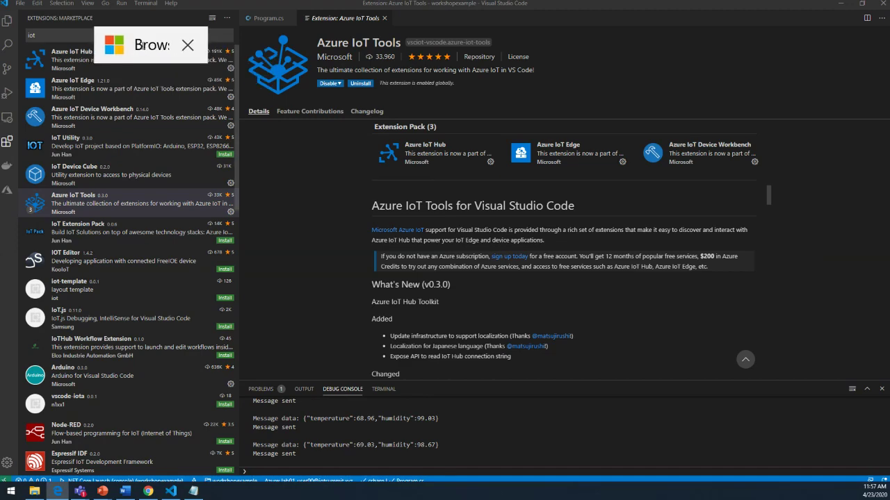
drag(345, 50, 282, 14)
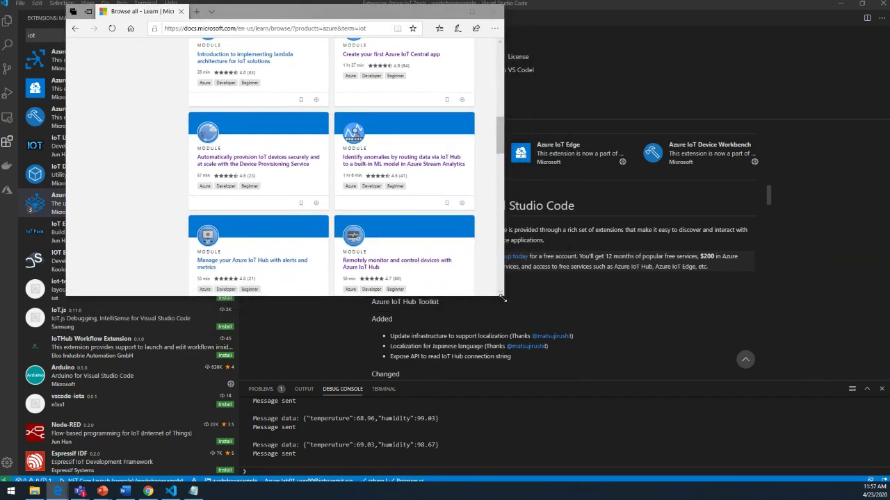
drag(503, 298, 850, 475)
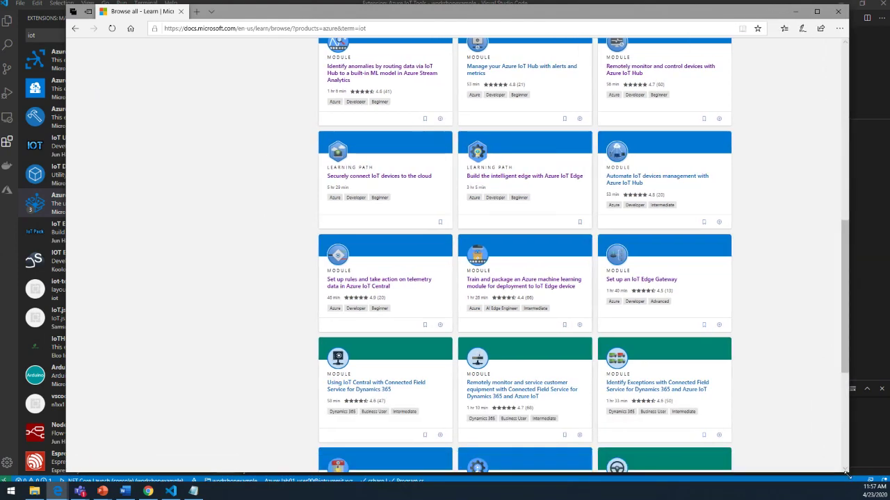
scroll(772, 248, down, 5)
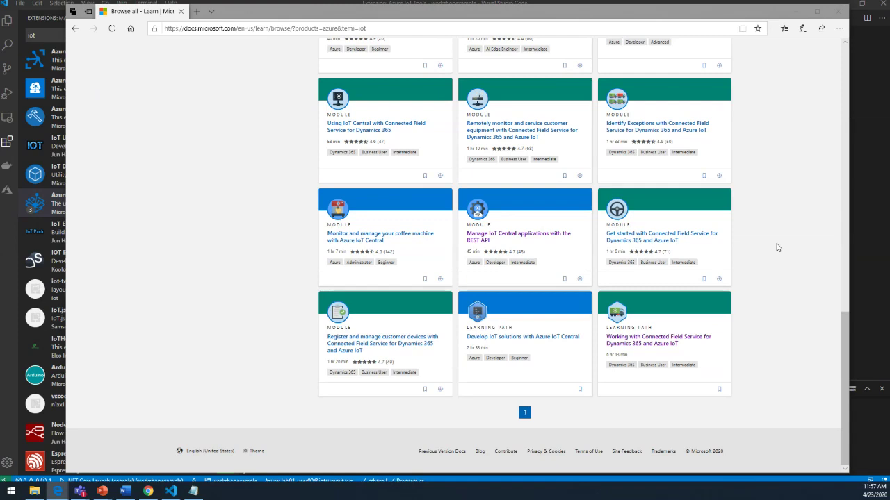
scroll(777, 247, up, 15)
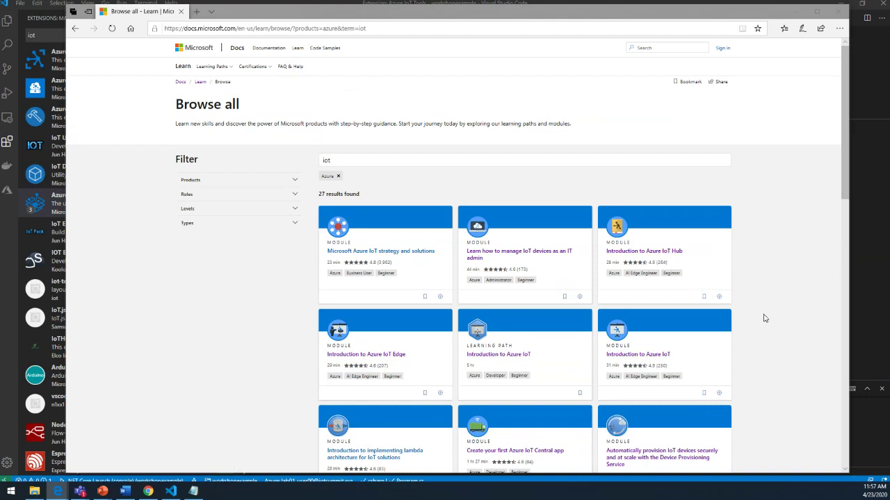
scroll(764, 319, down, 2)
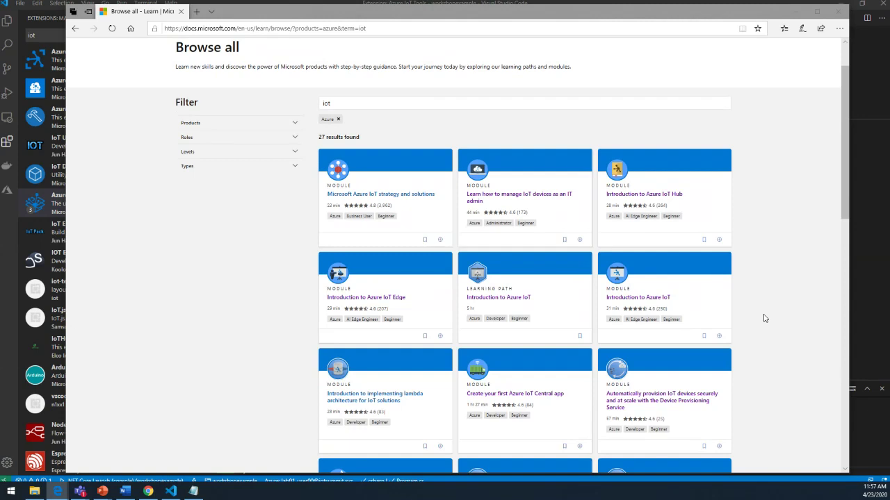
Load the Microsoft Learn IoT catalog from aka.ms/mslearniot in a new browser tab.
click(197, 12)
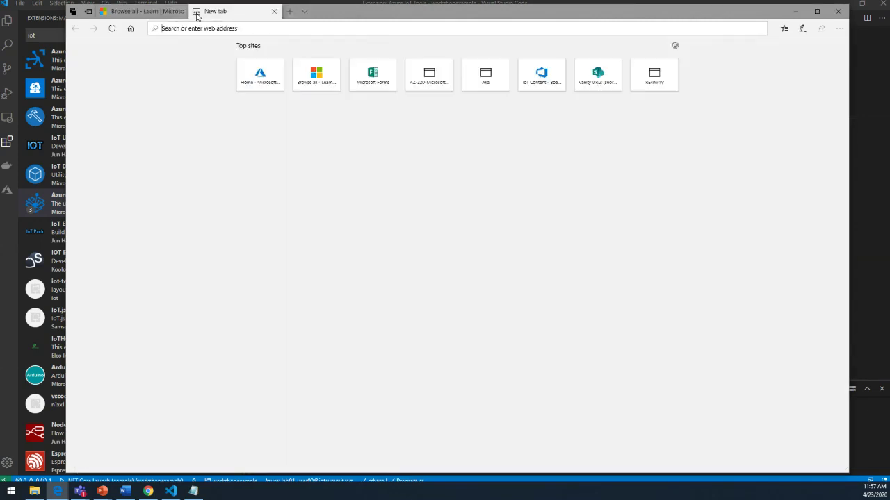
text(aka.ms/az220labs)
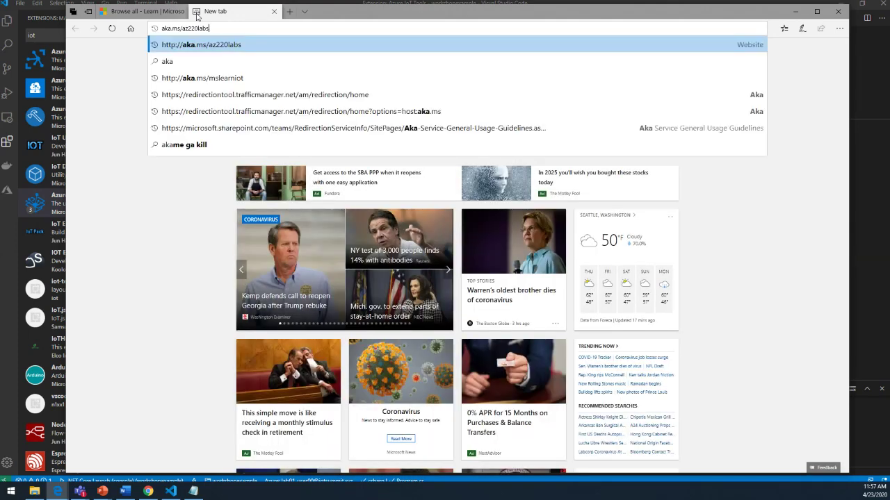
key(BackSpace)
key(BackSpace)
key(BackSpace)
key(BackSpace)
key(BackSpace)
key(BackSpace)
key(BackSpace)
key(BackSpace)
key(BackSpace)
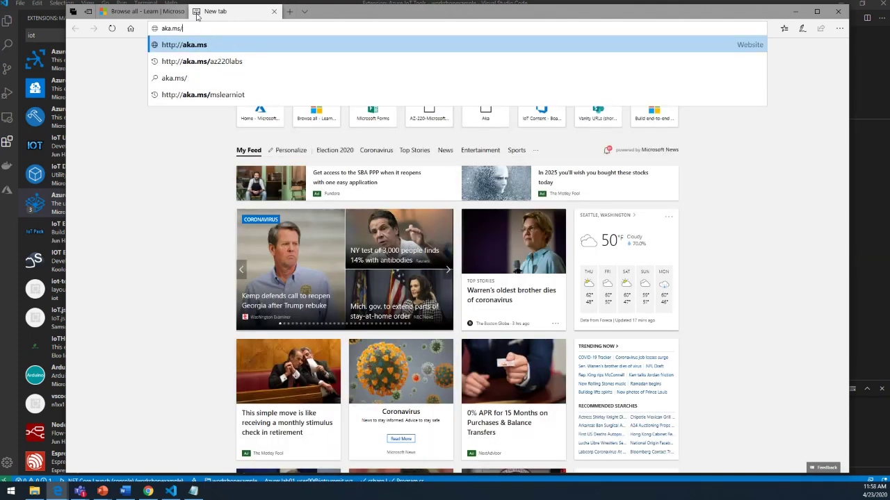
text(ms)
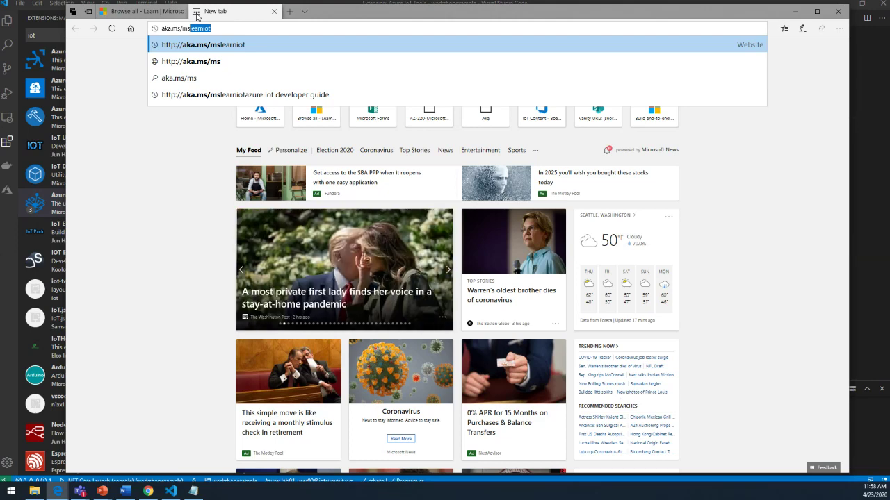
key(Right)
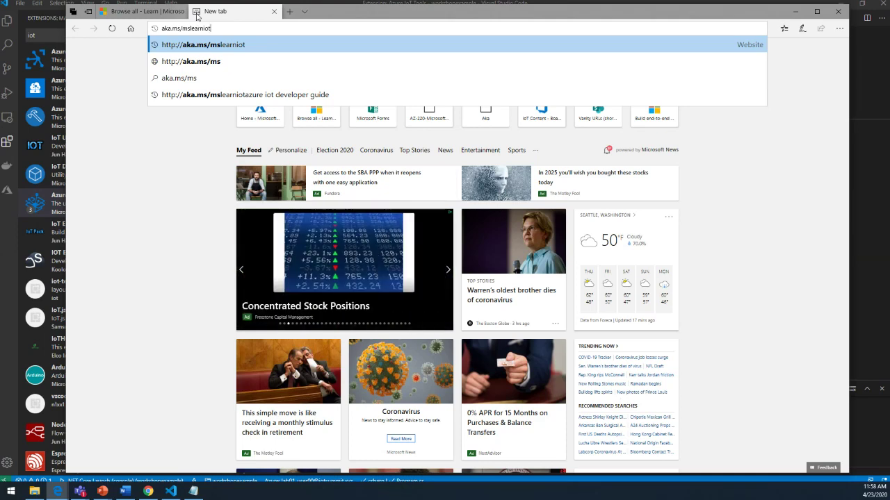
key(Return)
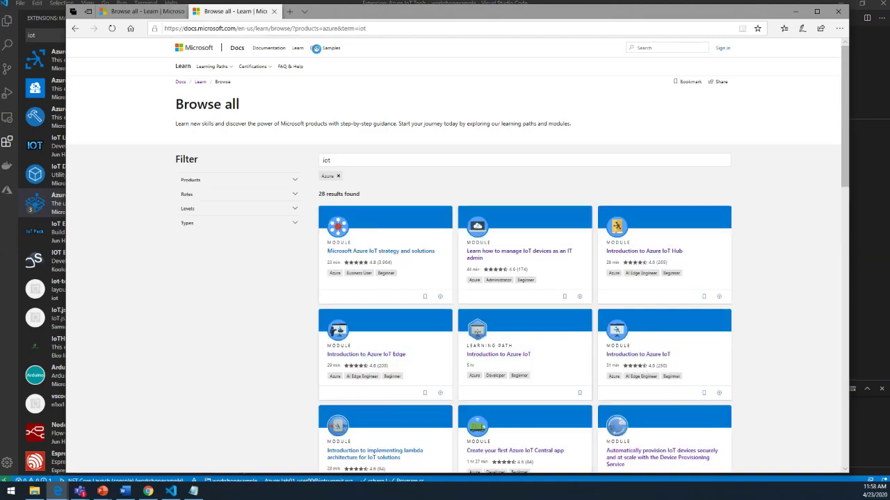
Filter the Azure IoT catalog results to the Module type and look through them.
scroll(763, 325, down, 2)
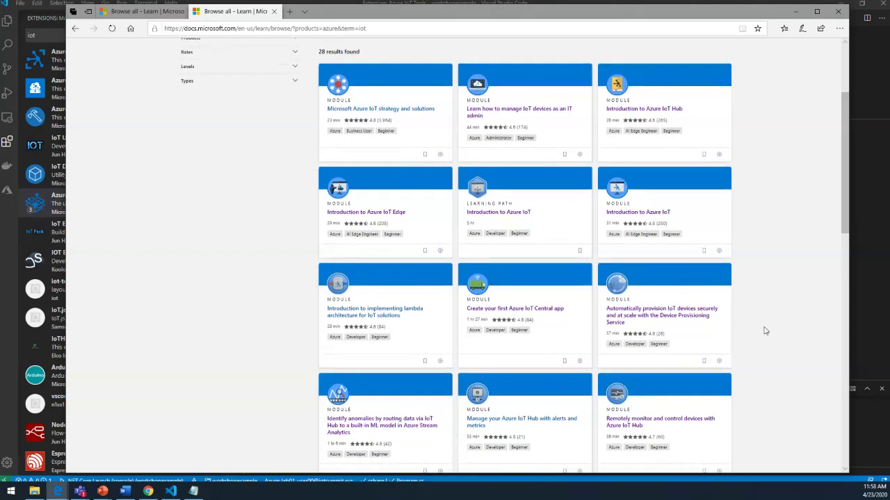
scroll(762, 332, up, 2)
click(267, 167)
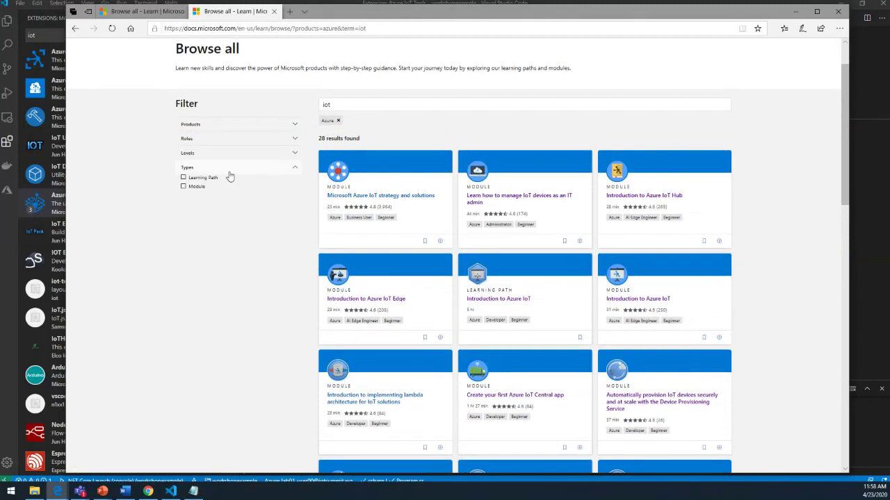
click(183, 186)
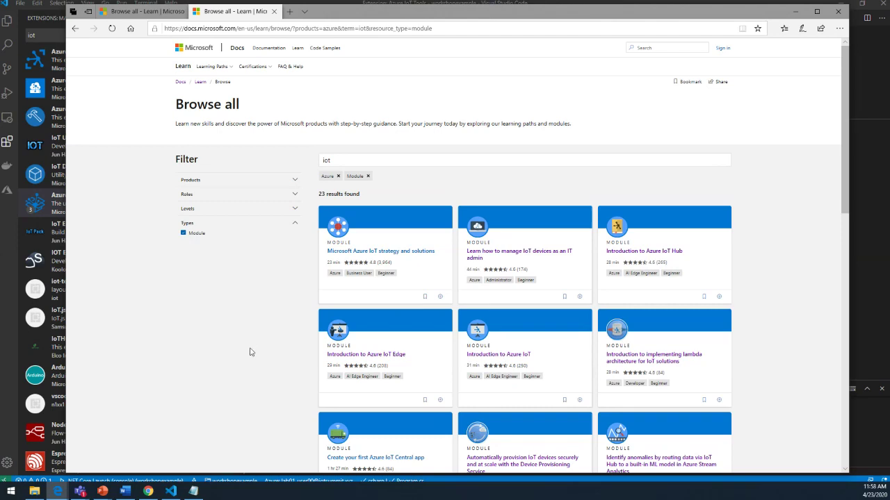
scroll(249, 351, down, 3)
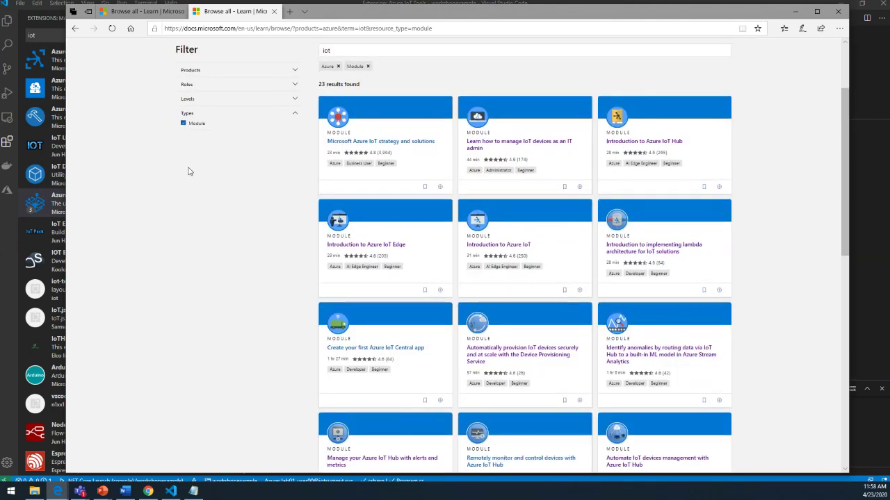
Replace the Module filter with Learning Path and open the "Securely connect IoT devices to the cloud" learning path.
click(183, 124)
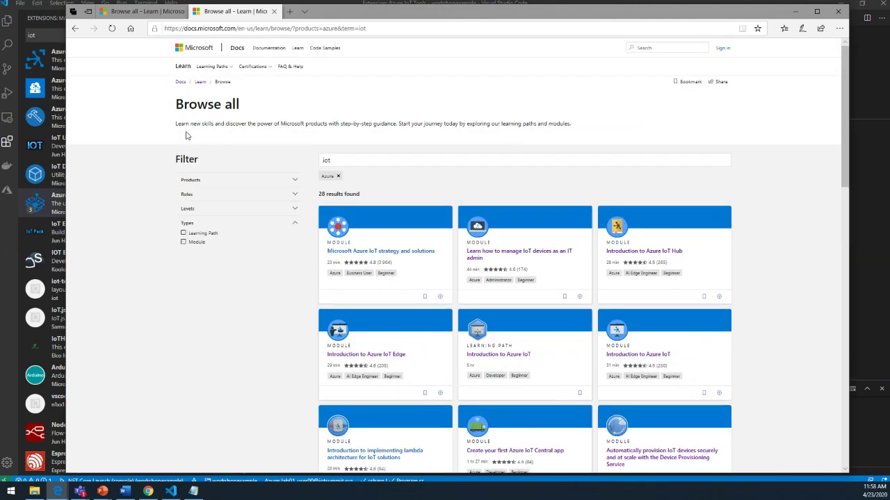
click(184, 234)
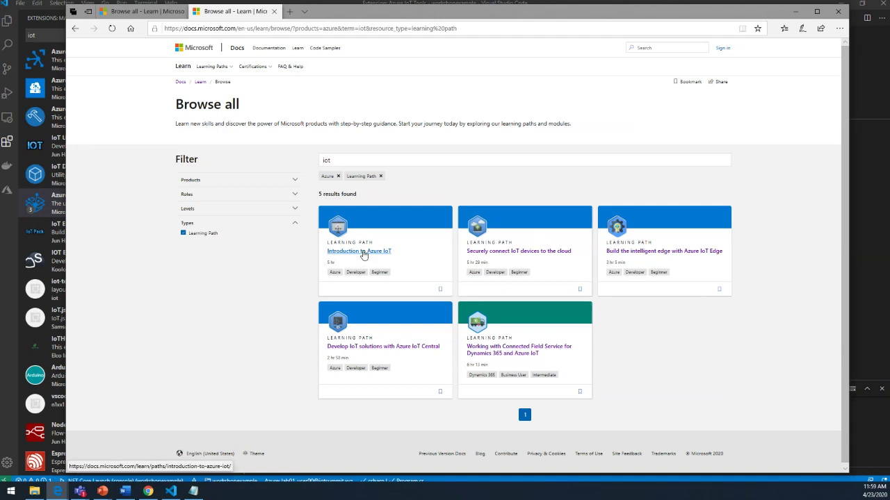
click(537, 253)
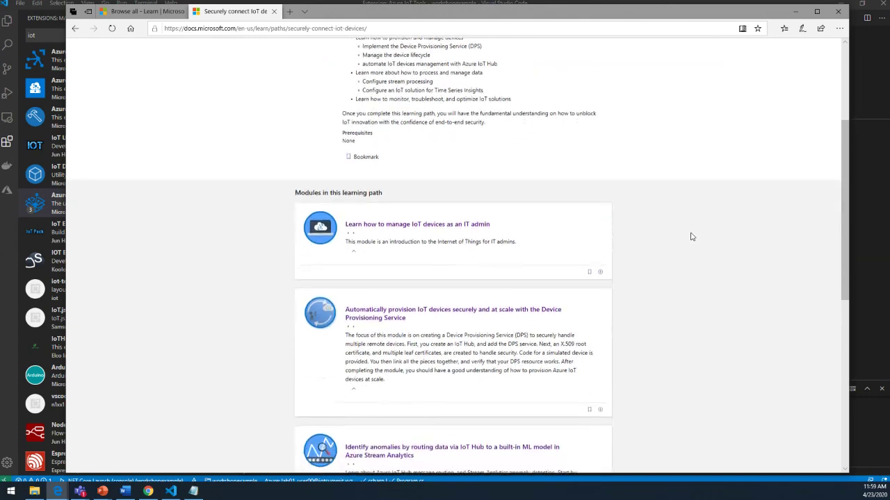
Look through the learning path's skills and modules and open the "Remotely monitor and control devices with Azure IoT Hub" module.
scroll(692, 237, down, 2)
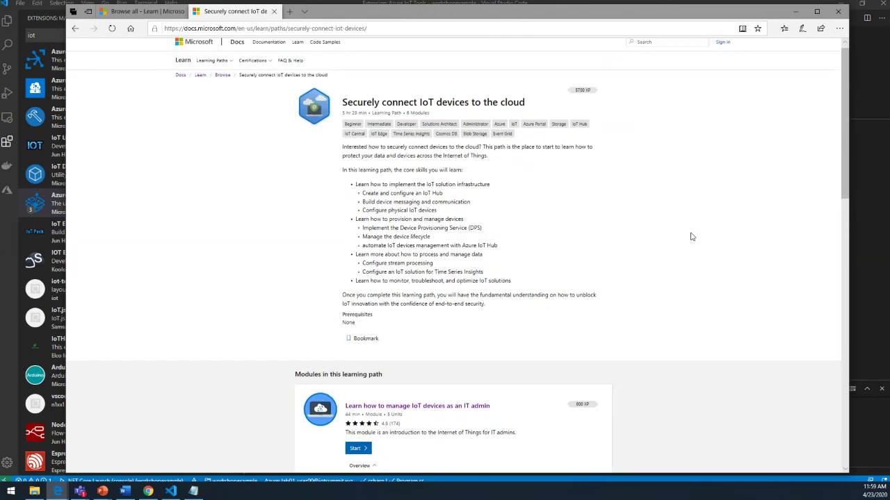
scroll(692, 237, down, 6)
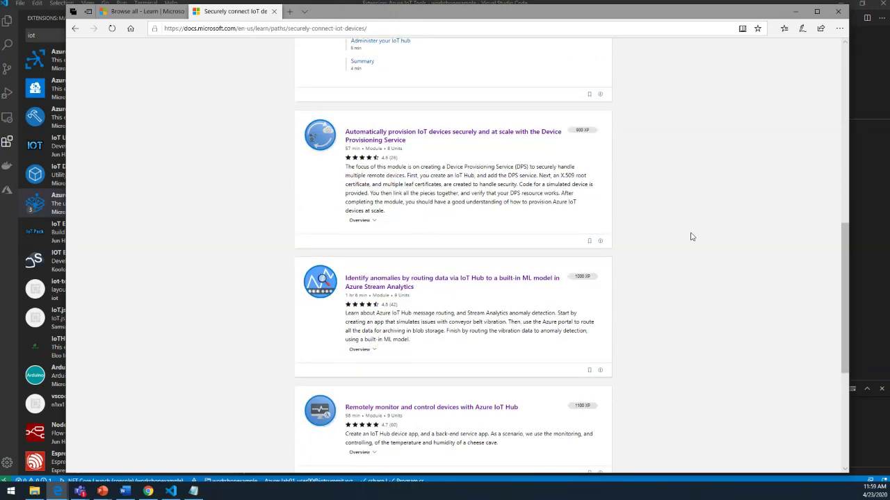
scroll(692, 237, down, 1)
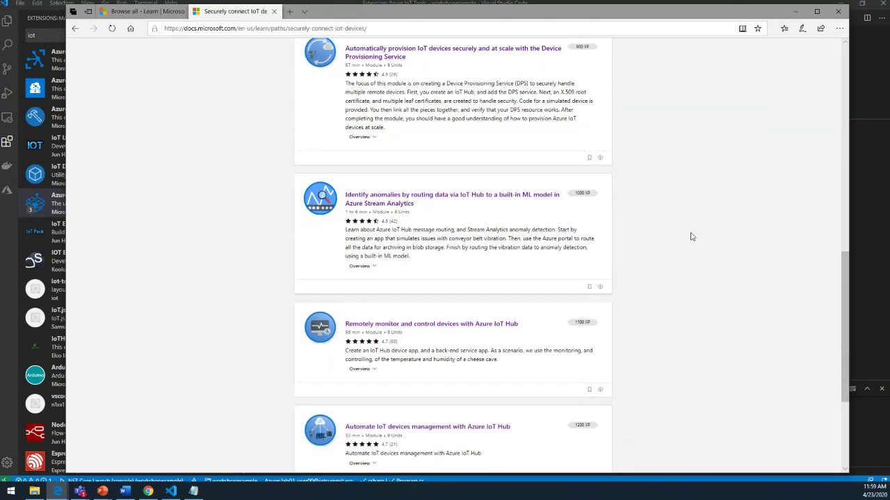
scroll(691, 237, down, 3)
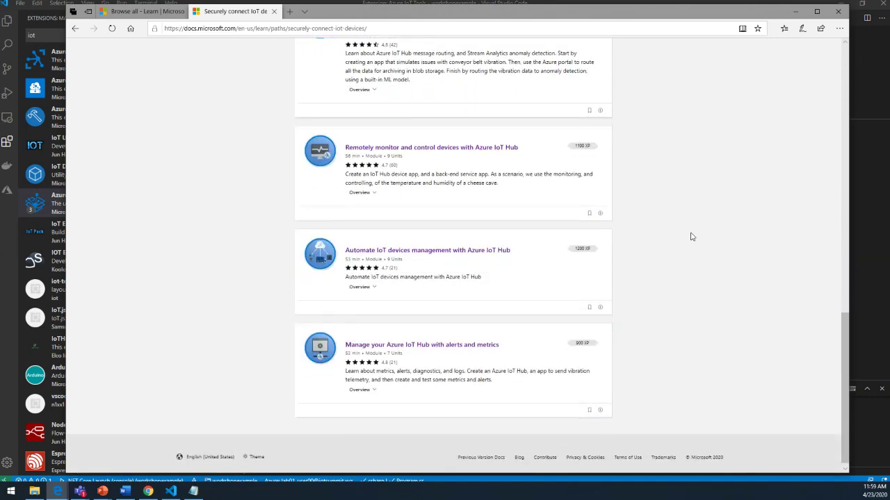
scroll(691, 237, up, 1)
click(481, 190)
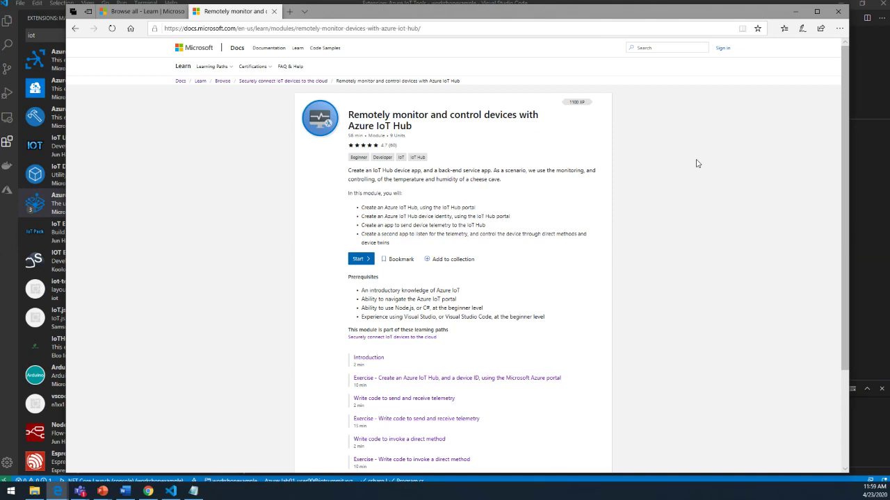
Review the module's objectives, prerequisites and list of units, and minimize the browser window.
scroll(645, 354, down, 2)
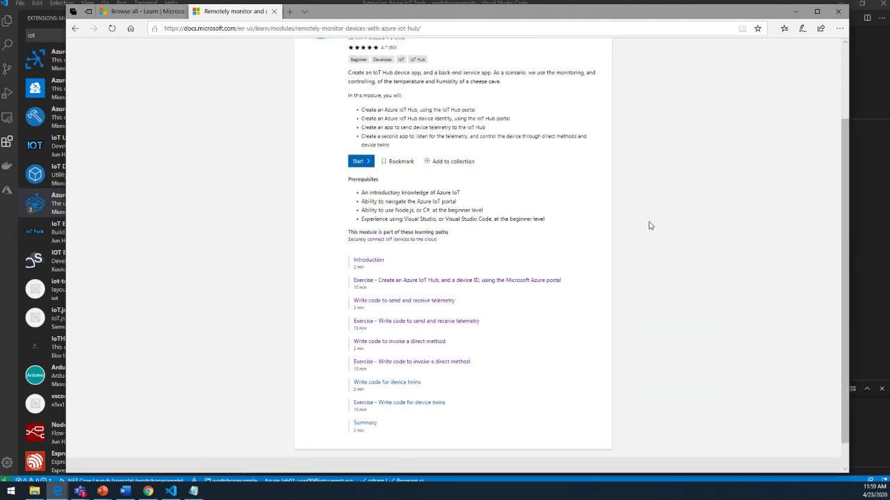
scroll(650, 226, up, 1)
scroll(650, 225, up, 1)
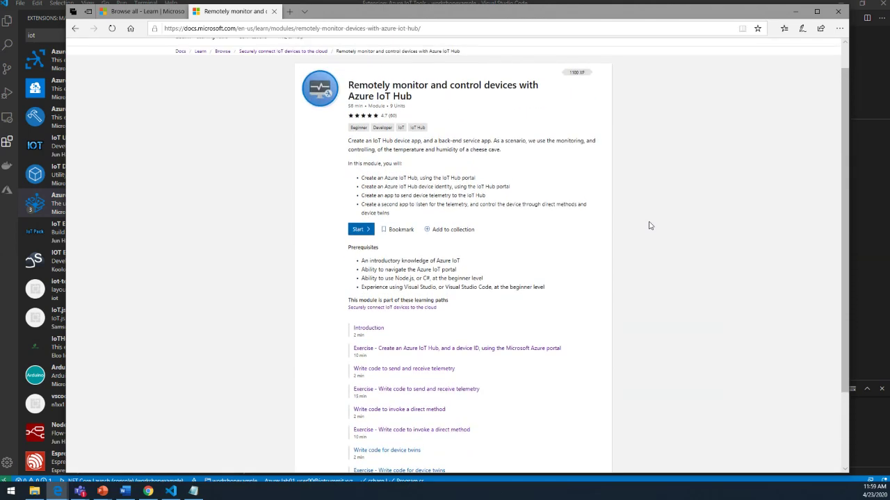
scroll(650, 226, up, 1)
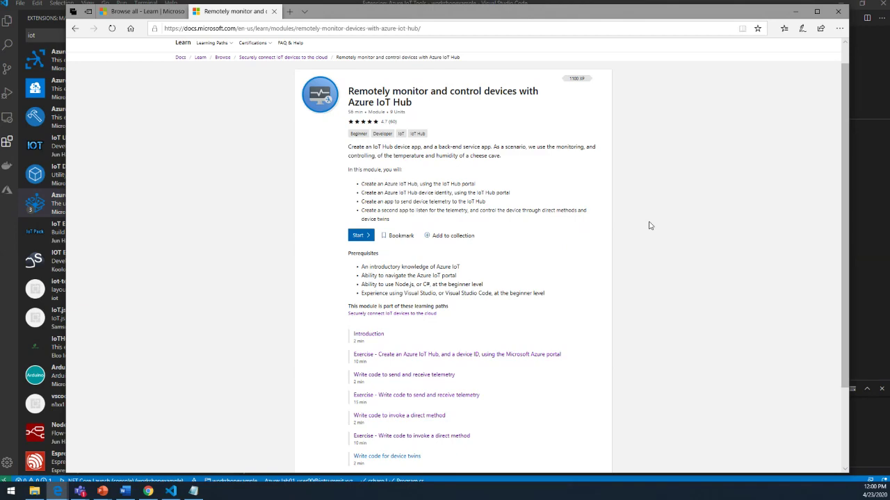
scroll(650, 226, up, 1)
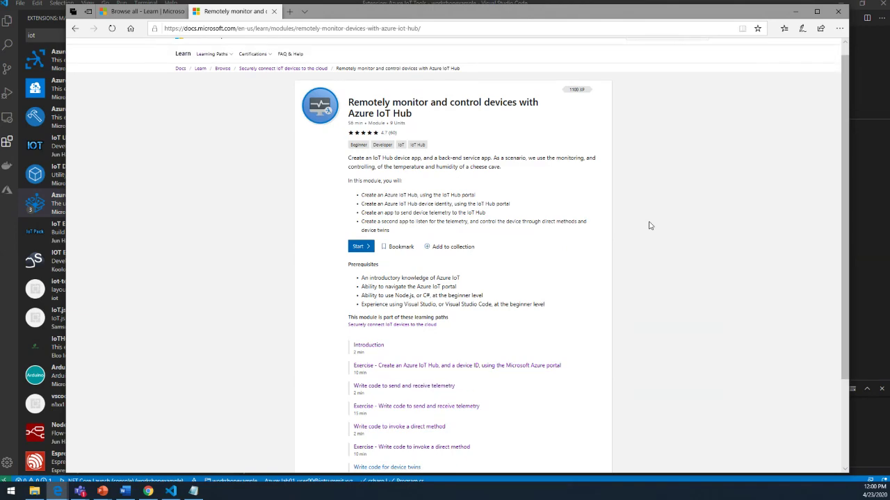
key(super+Down)
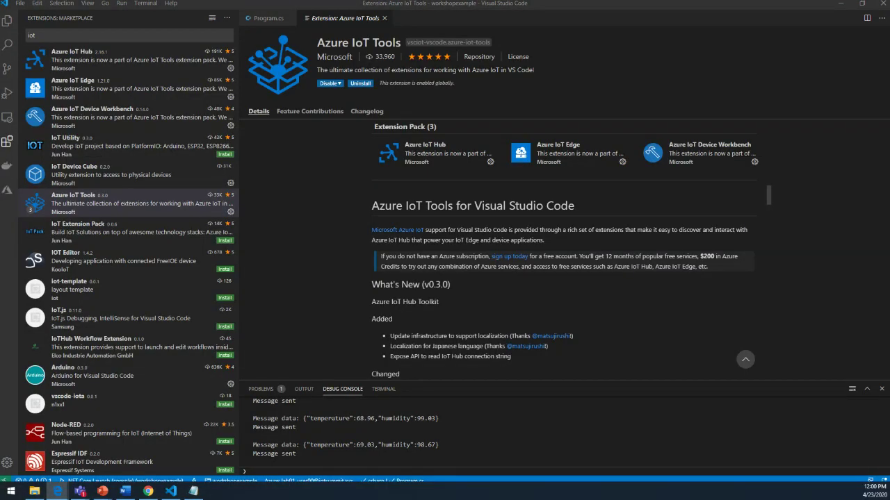
Switch to Chrome, look over the .NET Core and .NET Framework download options, and bring up the azure-iot-cli-extension GitHub page.
click(148, 491)
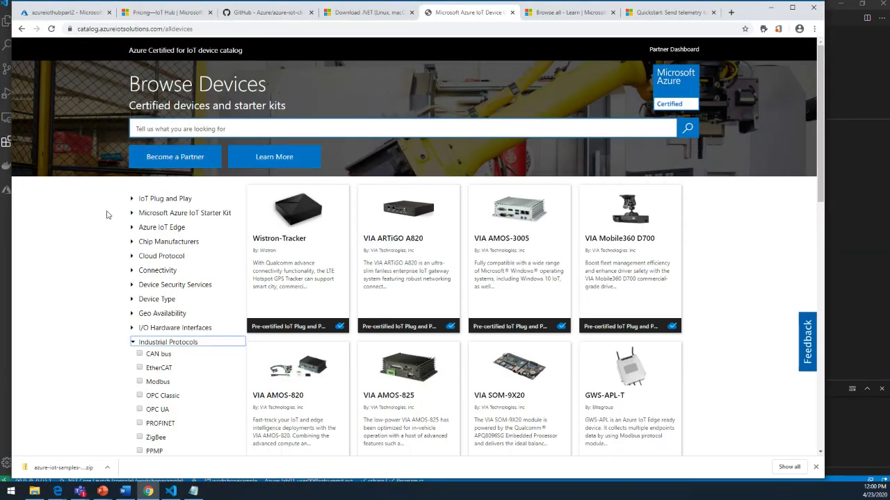
click(343, 15)
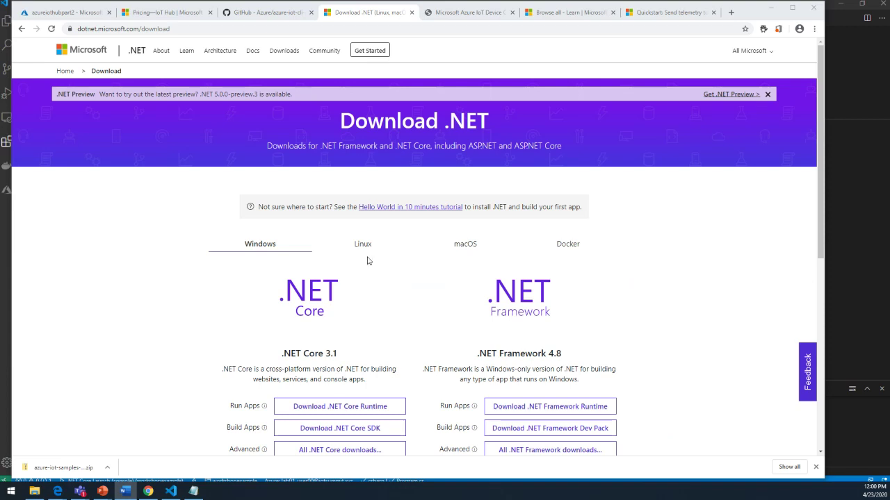
scroll(229, 356, down, 2)
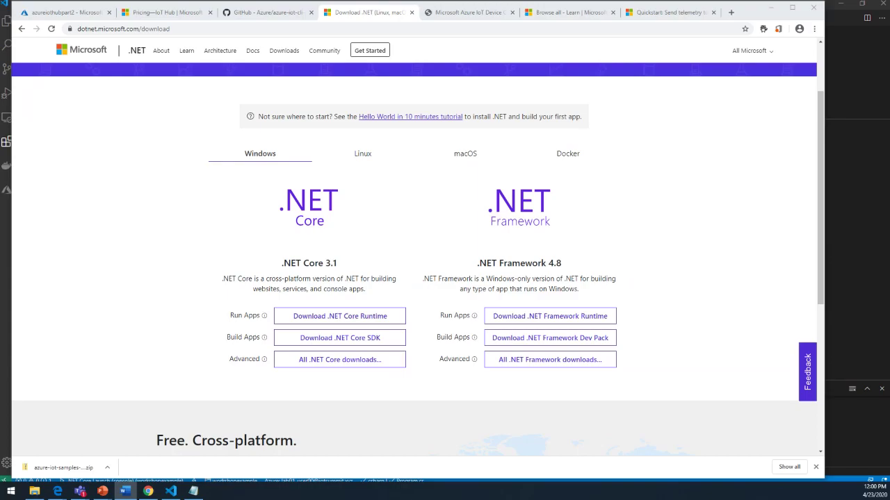
key(super+d)
key(super+d)
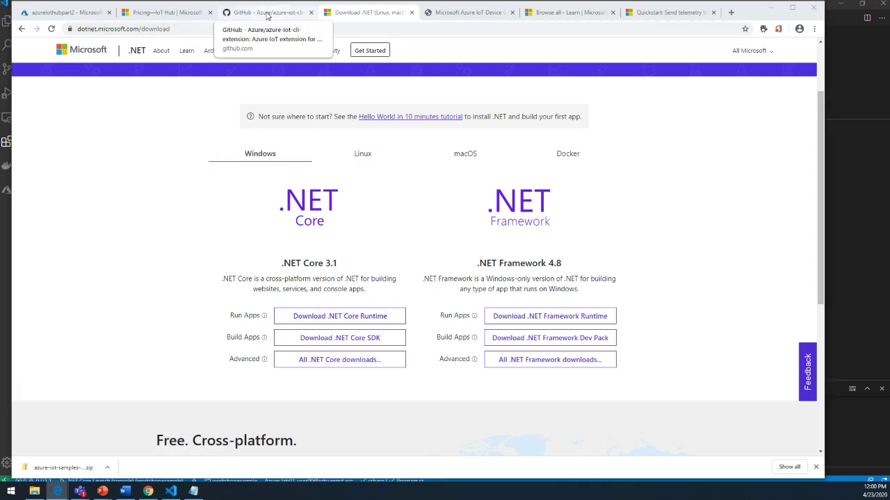
click(266, 16)
Return to Visual Studio Code, search the extensions marketplace for C#, open Microsoft's C# extension page and enlarge the window.
click(849, 92)
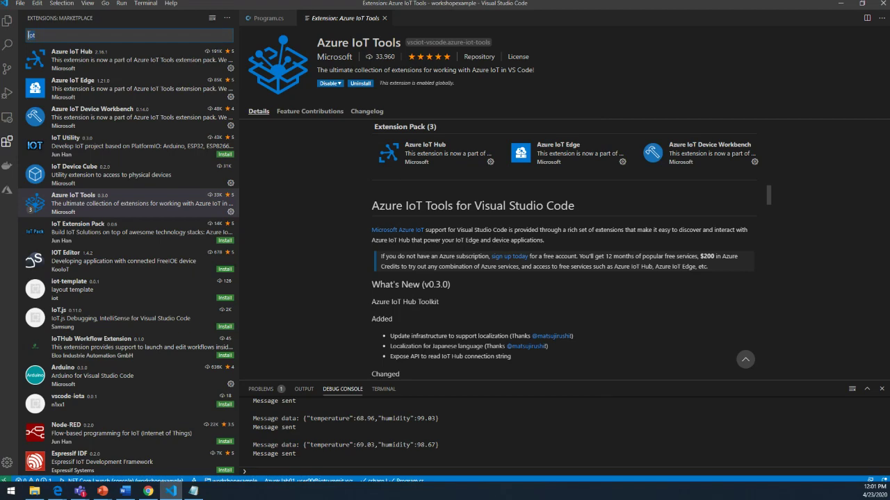
key(BackSpace)
key(BackSpace)
text(C#)
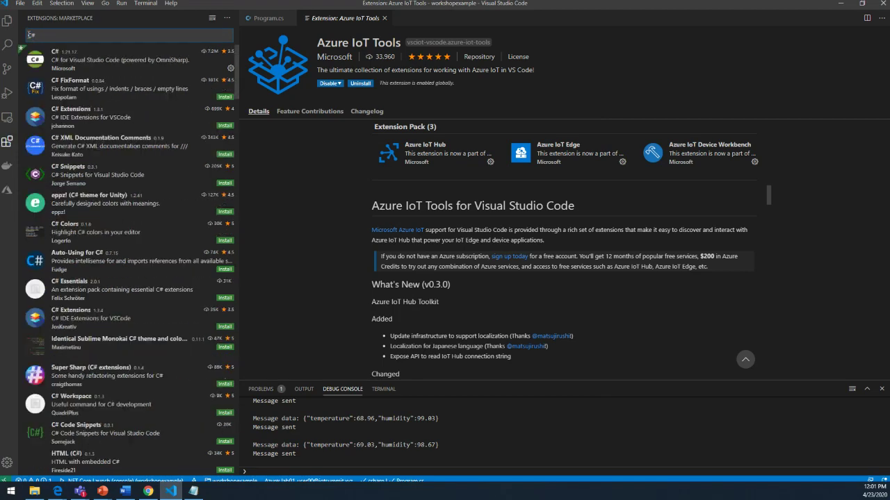
click(139, 71)
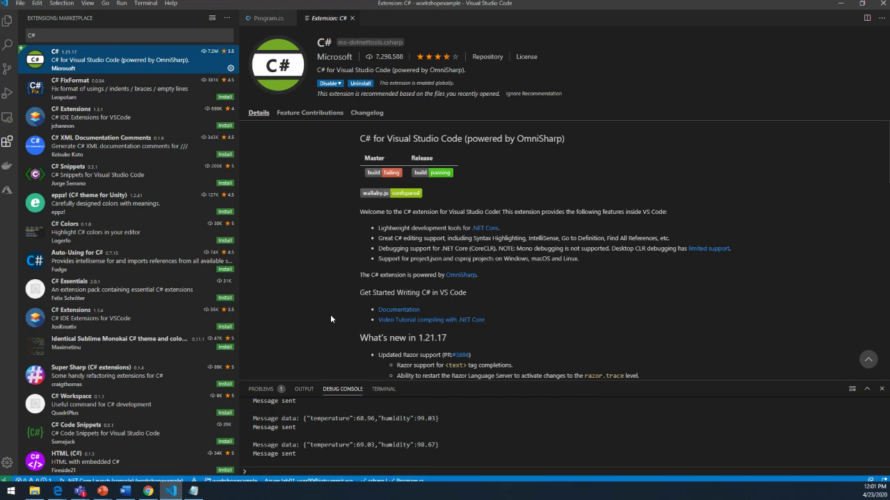
double_click(586, 9)
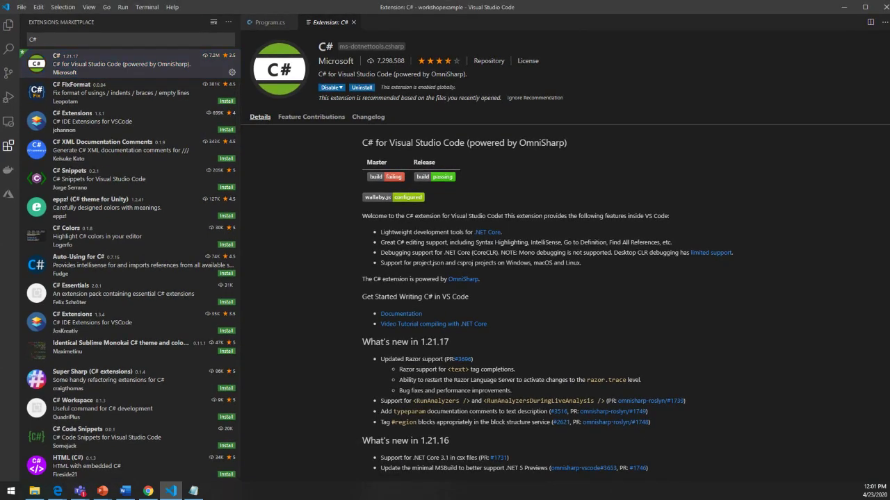
Switch back to Chrome, show the .NET download page again and minimize the browser.
click(57, 491)
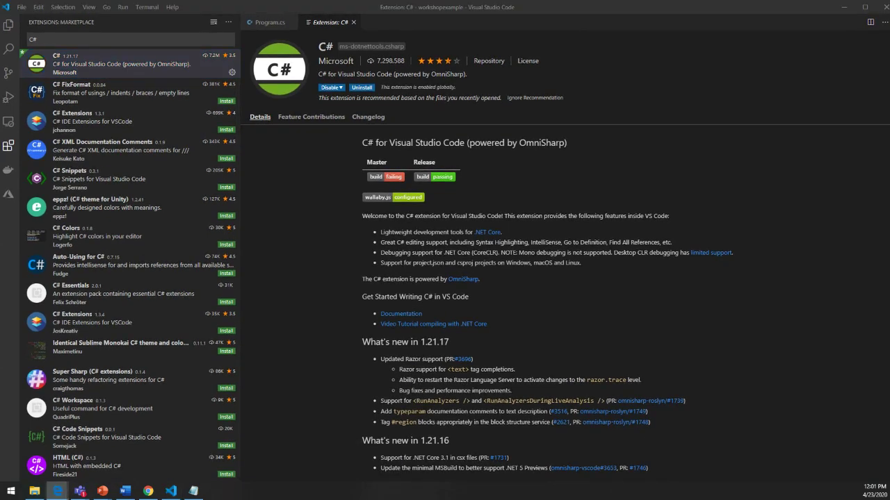
click(148, 490)
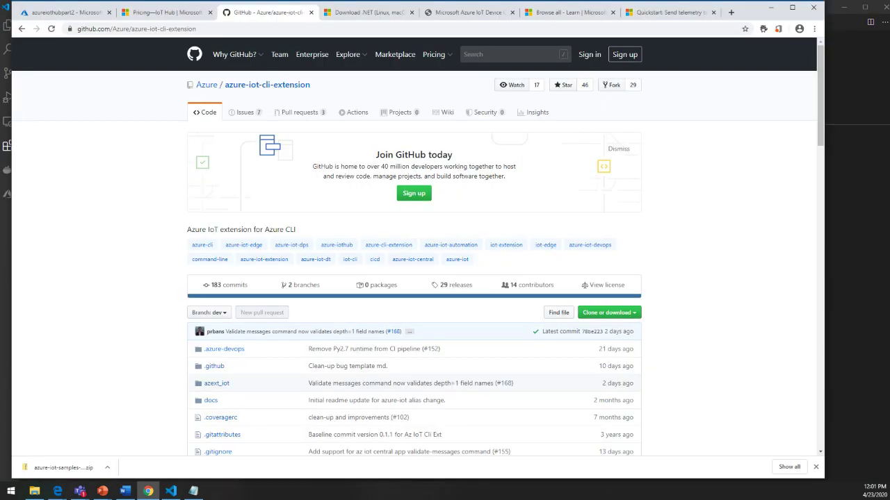
click(337, 13)
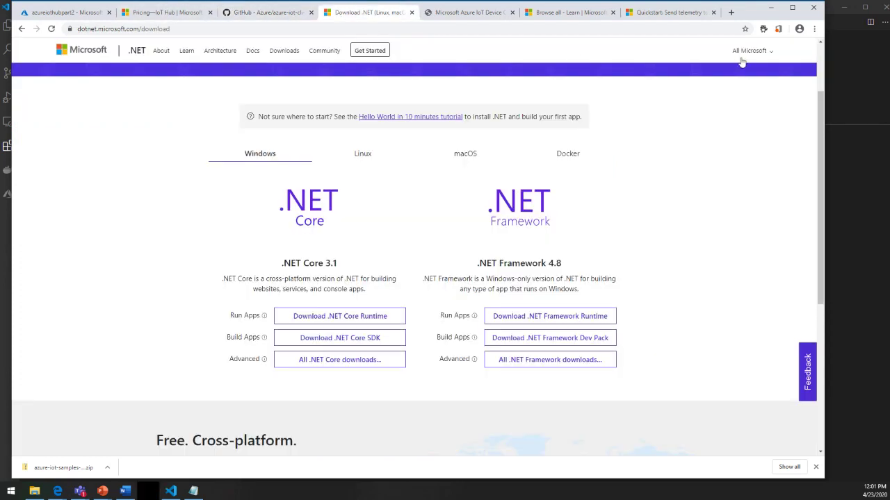
click(770, 8)
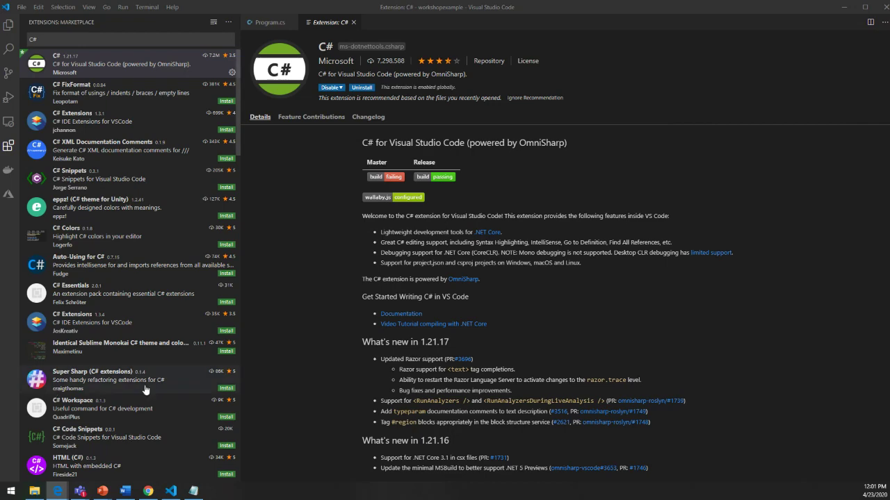
Switch to the Azure portal in Chrome, search its resources for "iot" and open the IoT Hub service.
click(148, 491)
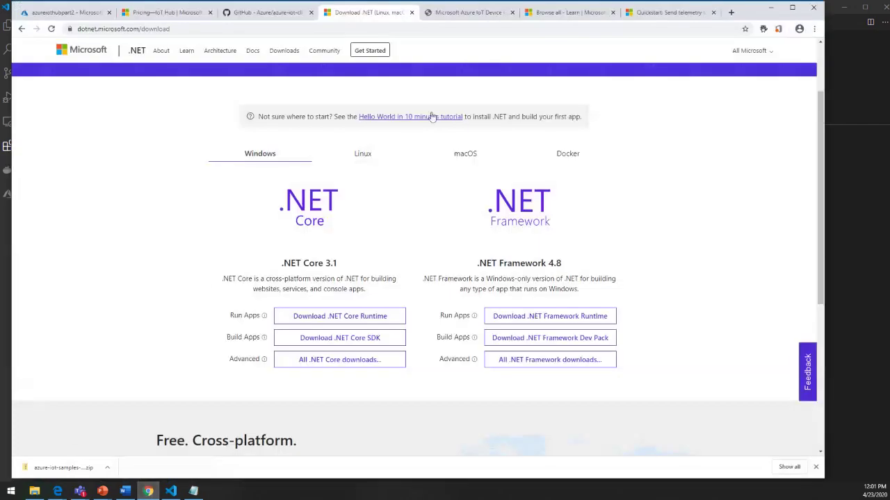
click(80, 13)
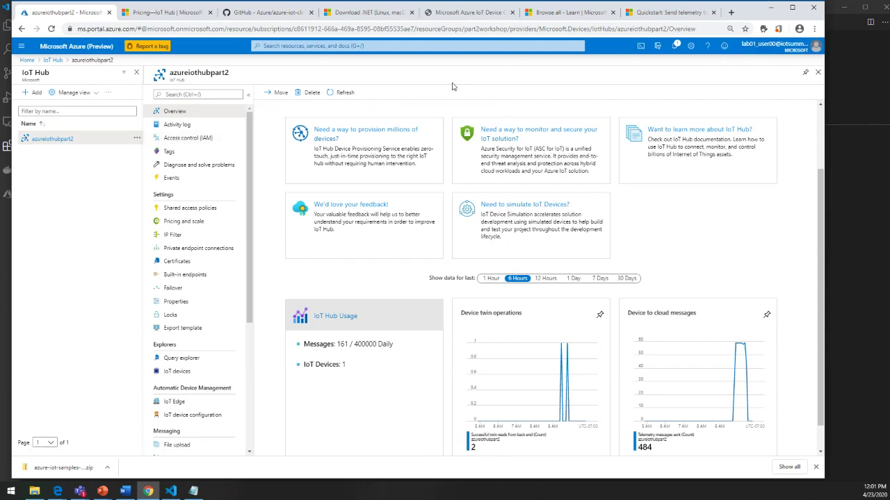
drag(745, 11, 774, 22)
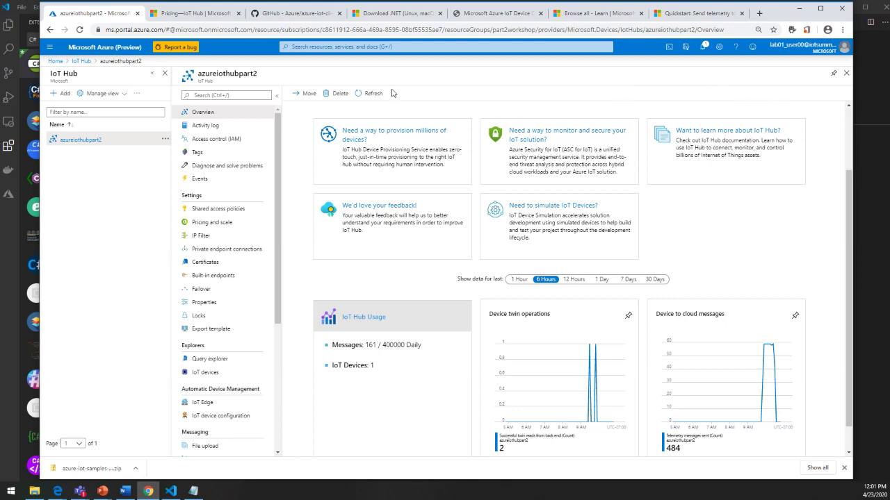
click(294, 46)
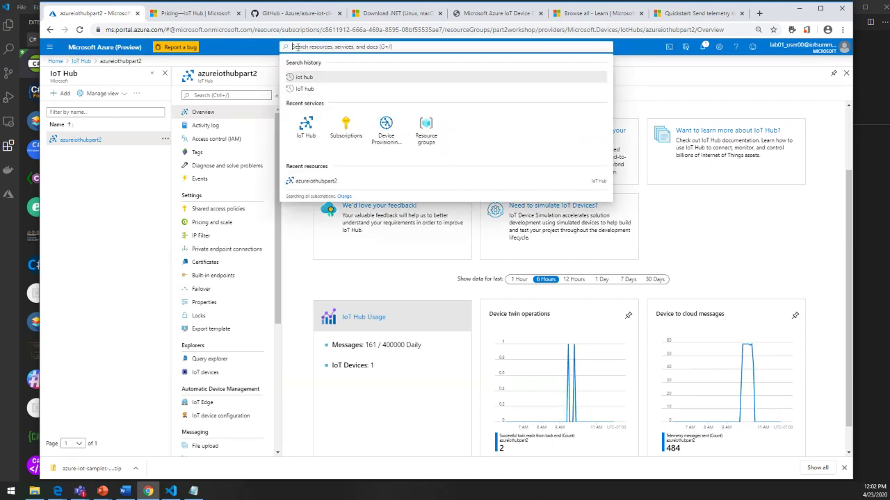
text(iot)
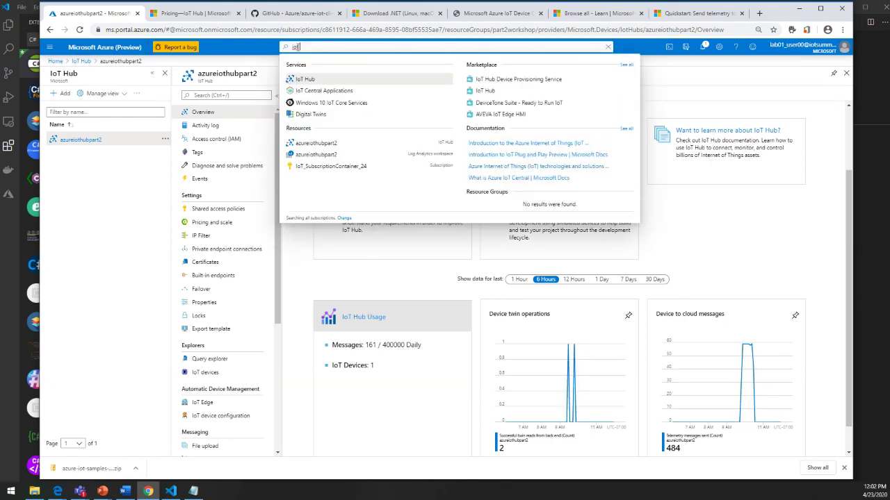
click(306, 81)
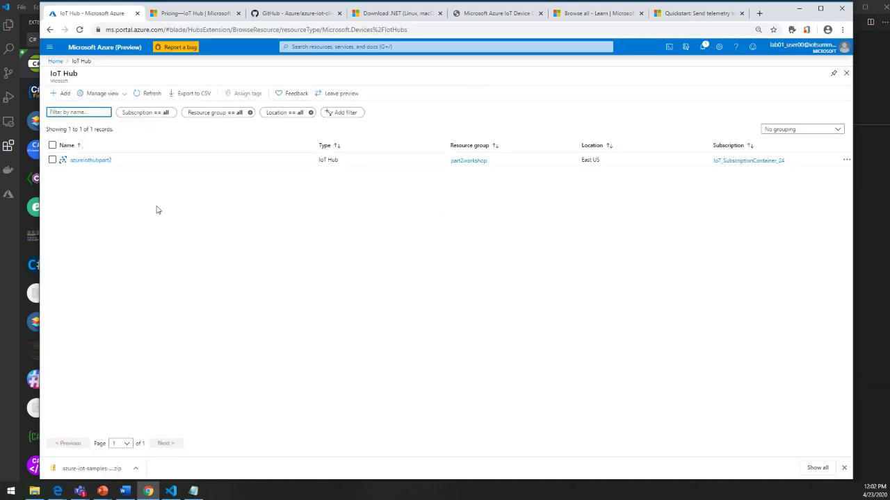
Start creating a new IoT hub and choose part2workshop as its resource group.
click(65, 93)
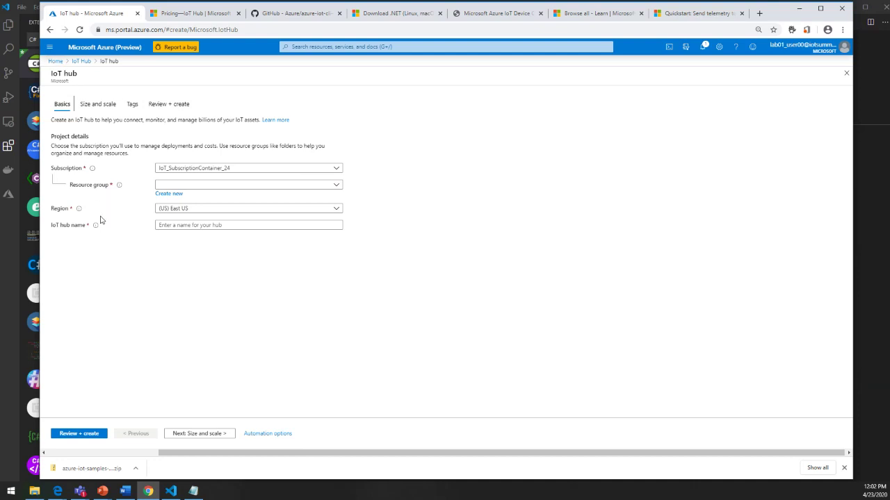
click(337, 188)
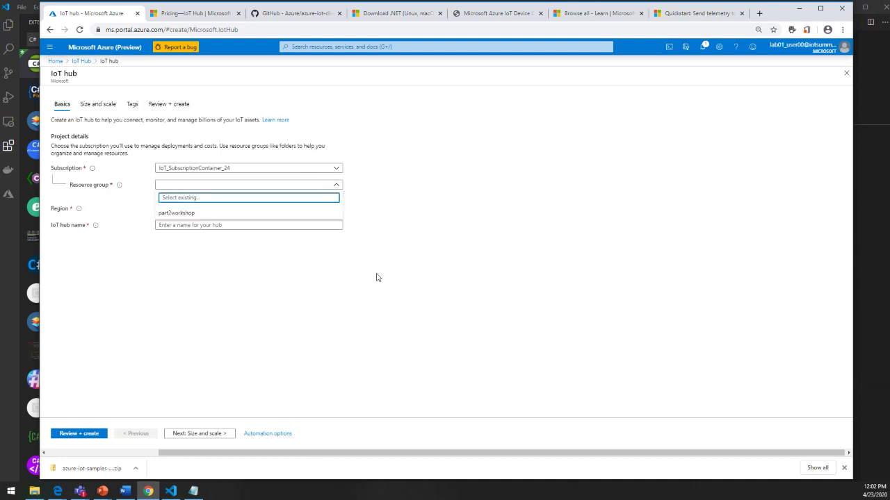
click(299, 274)
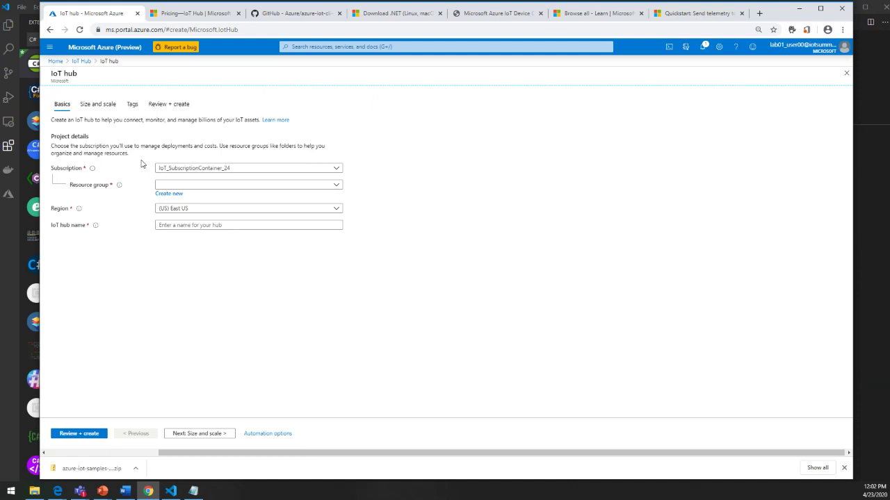
click(197, 186)
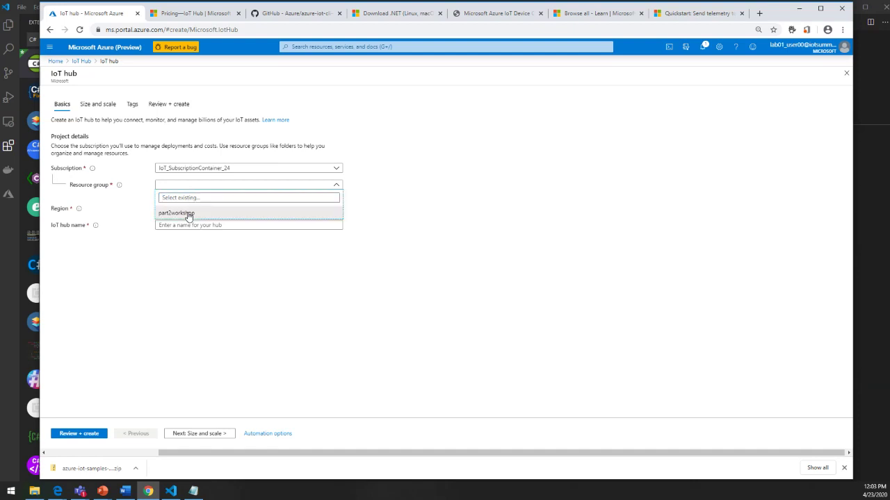
click(188, 214)
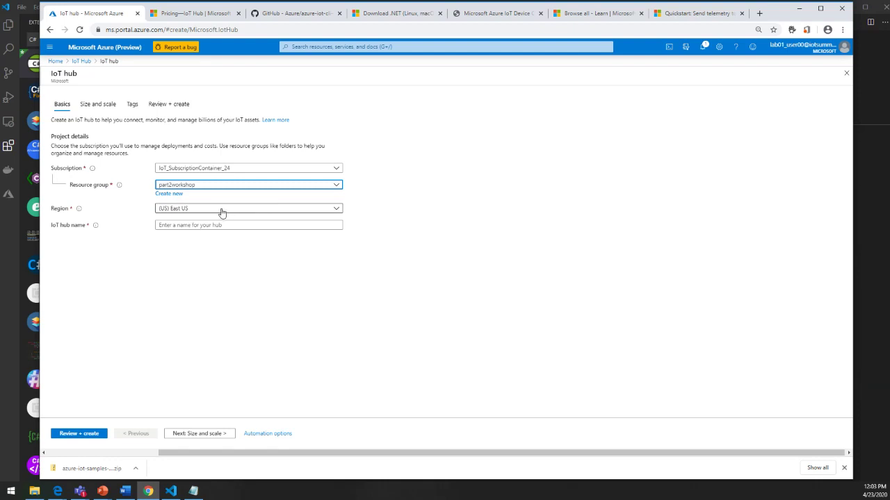
click(211, 226)
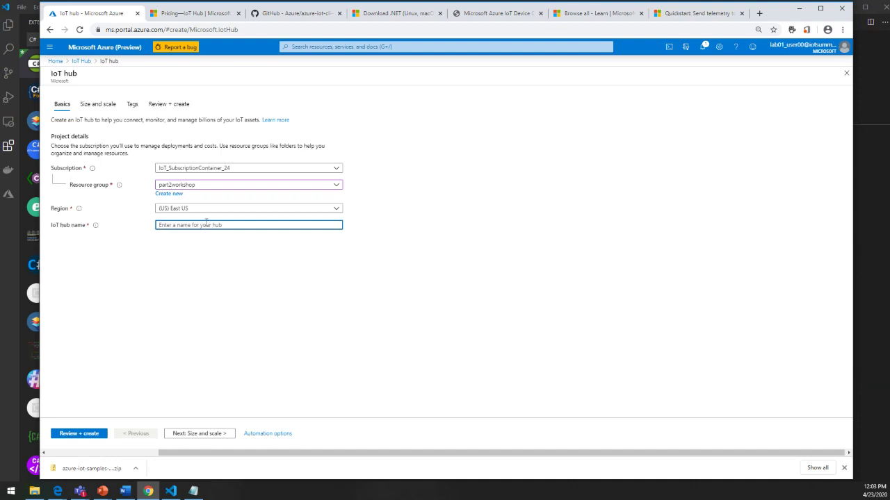
Look over the hub's pricing and scale tiers, try F1: Free tier, and set the tier back to S1: Standard tier.
click(96, 106)
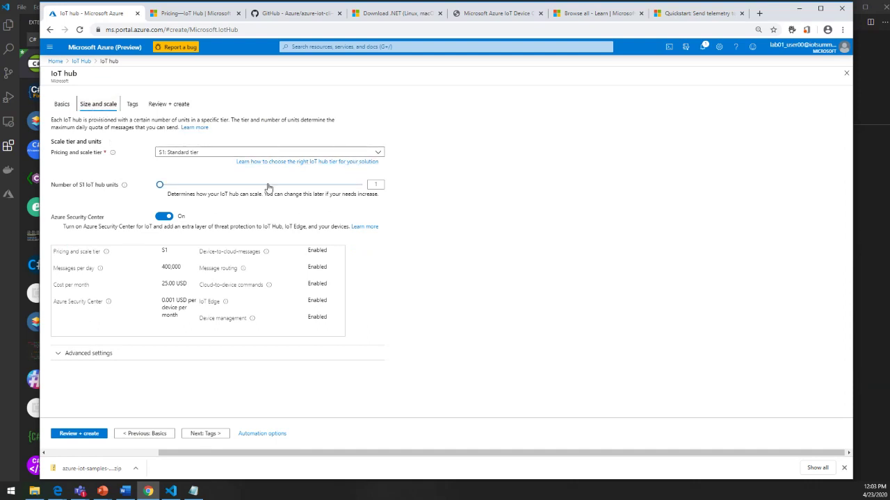
click(379, 154)
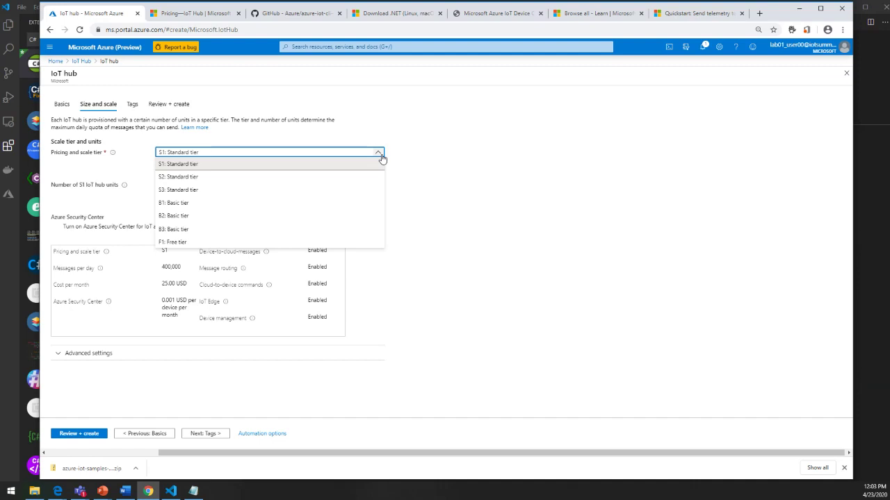
click(448, 237)
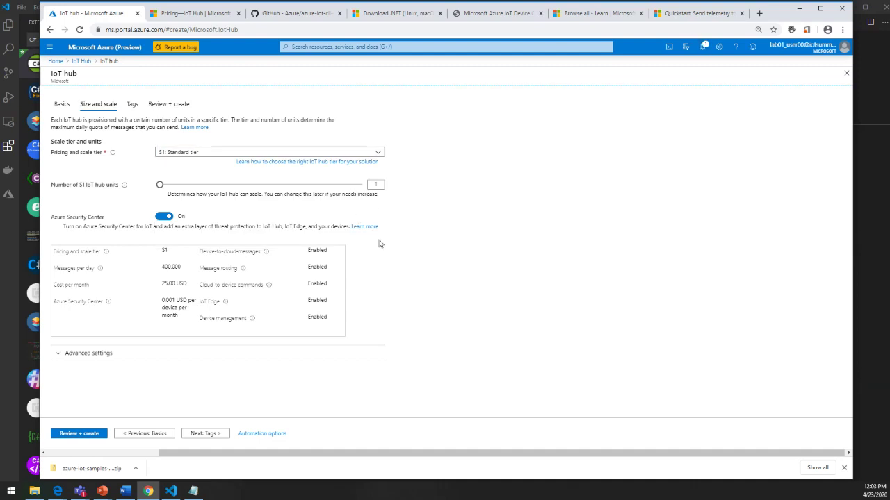
click(291, 154)
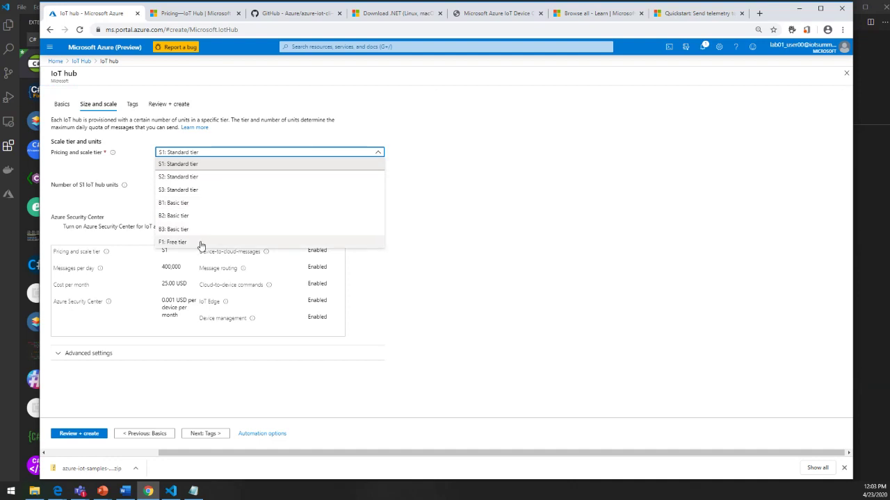
click(200, 242)
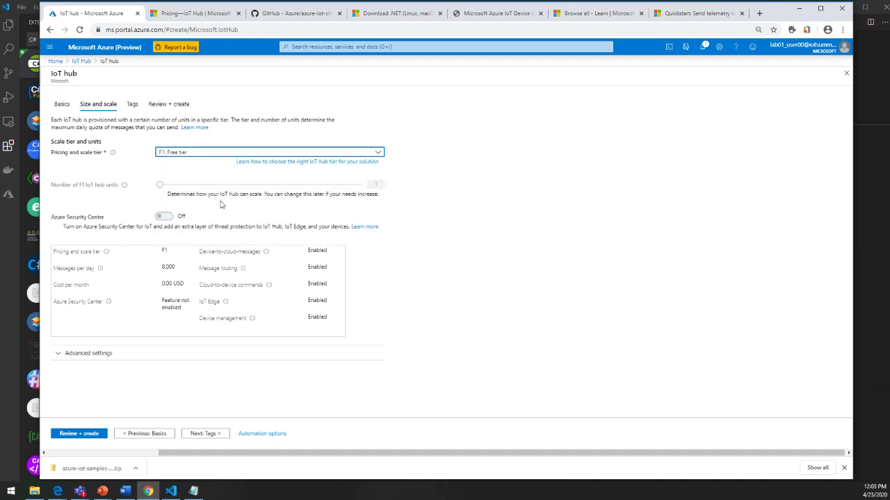
drag(73, 187, 106, 190)
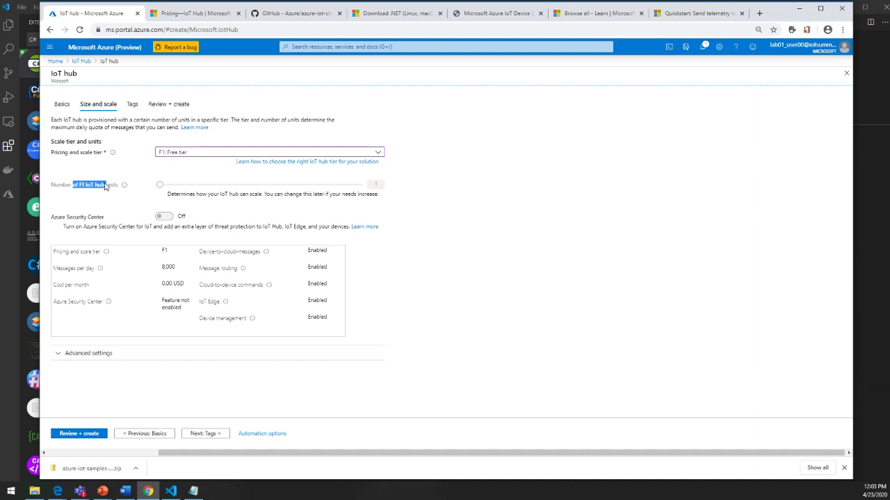
click(236, 156)
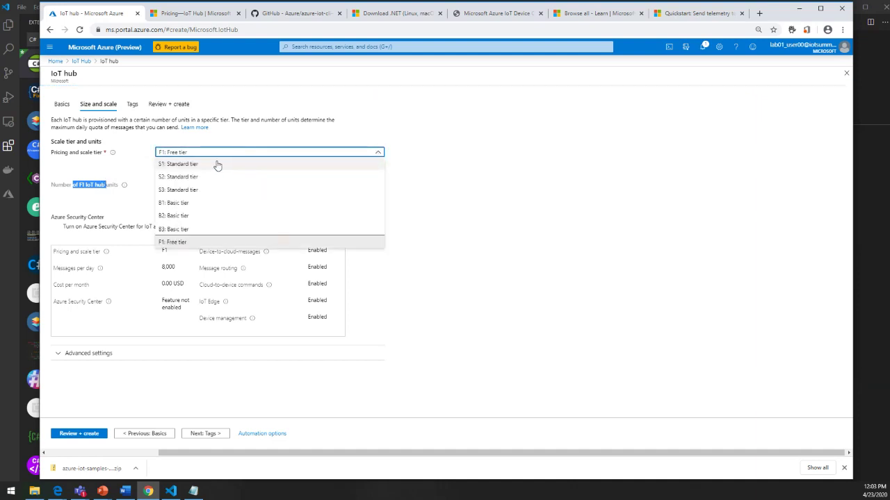
click(216, 164)
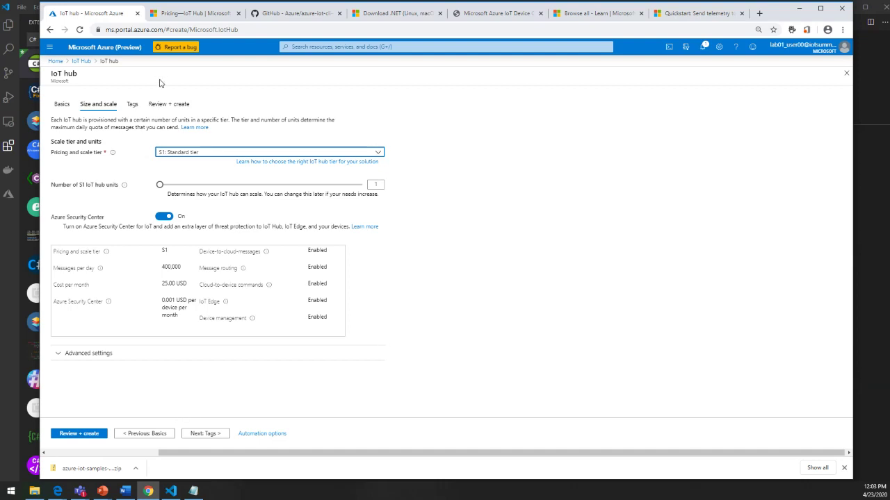
Show the tag settings of the new IoT hub and try to proceed to its final review.
click(132, 109)
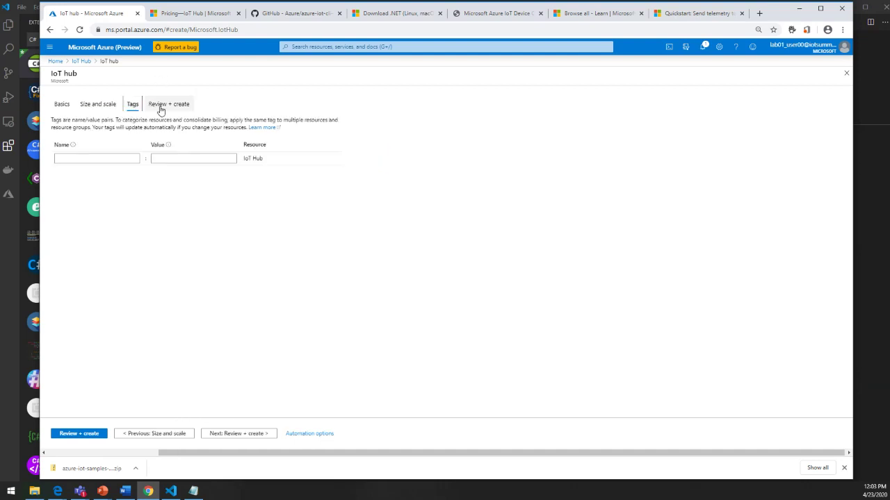
click(160, 109)
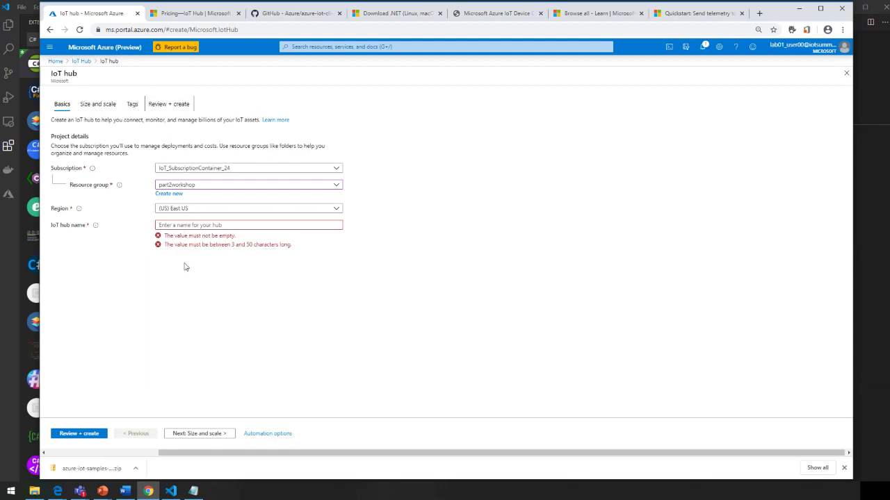
Switch to Visual Studio Code, search the extensions marketplace for "azure iot tools" and open the Azure IoT Tools extension page.
click(13, 258)
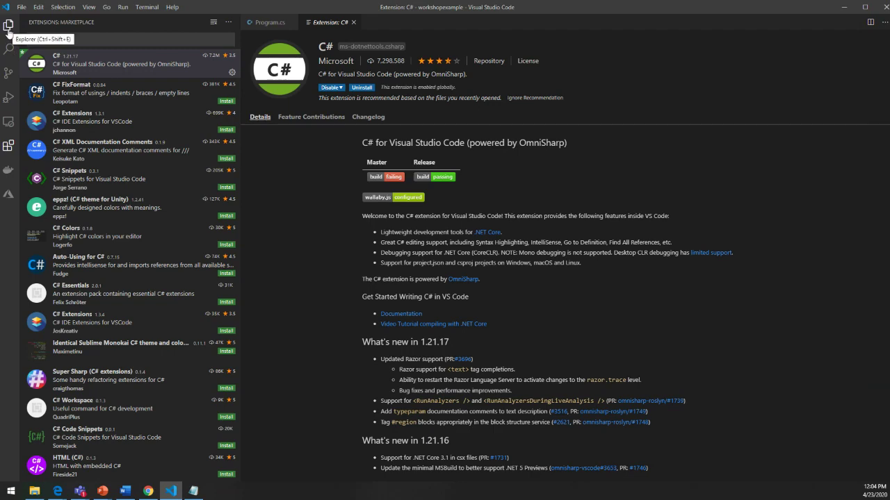
click(8, 151)
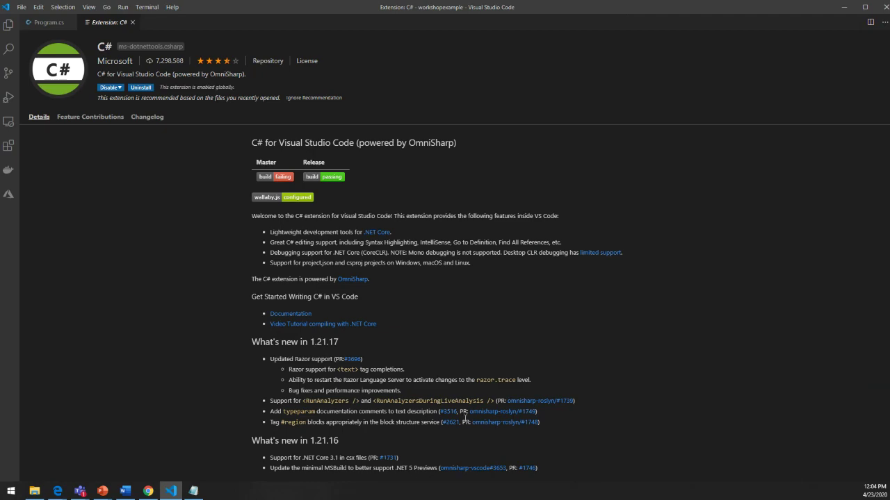
click(8, 146)
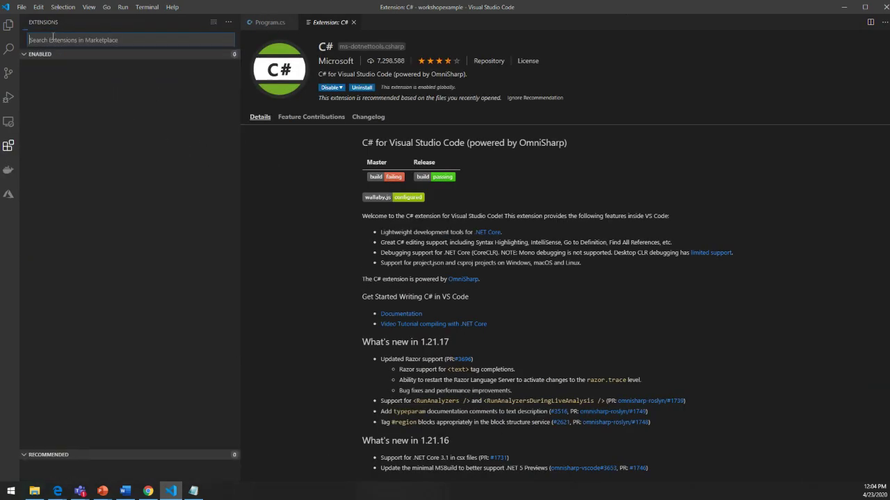
text(azure )
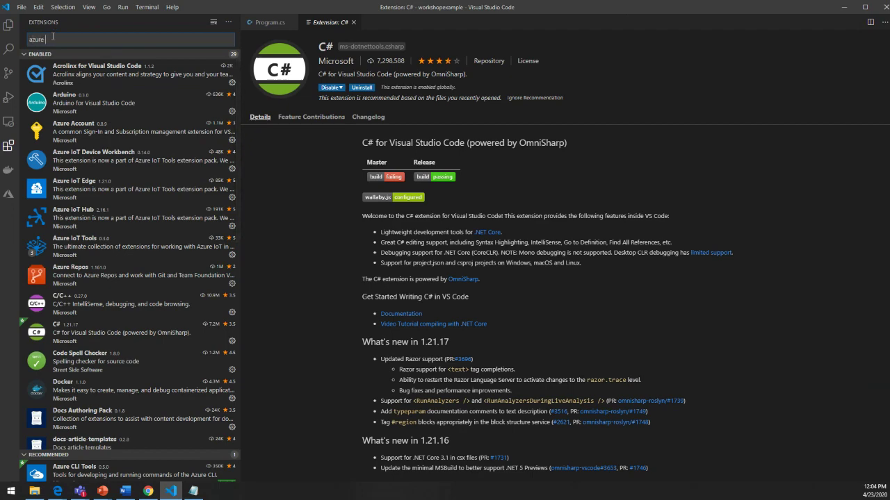
text(tool)
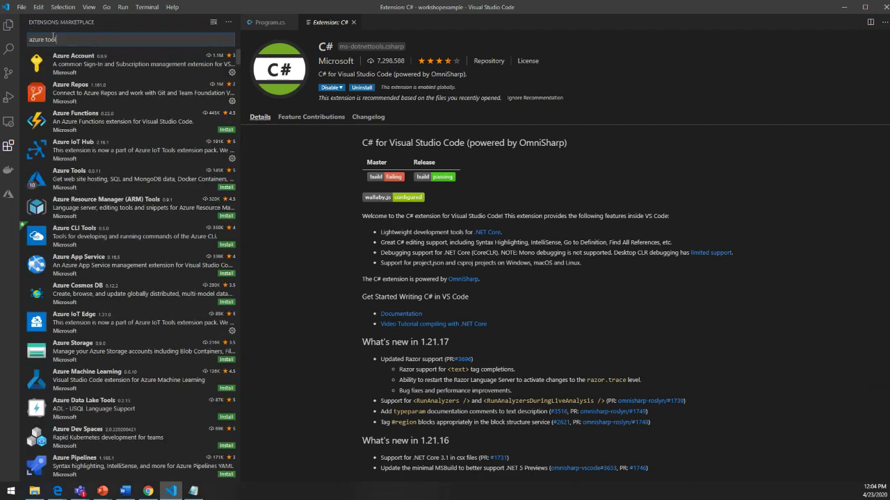
key(BackSpace)
key(BackSpace)
key(BackSpace)
key(BackSpace)
text(iot to)
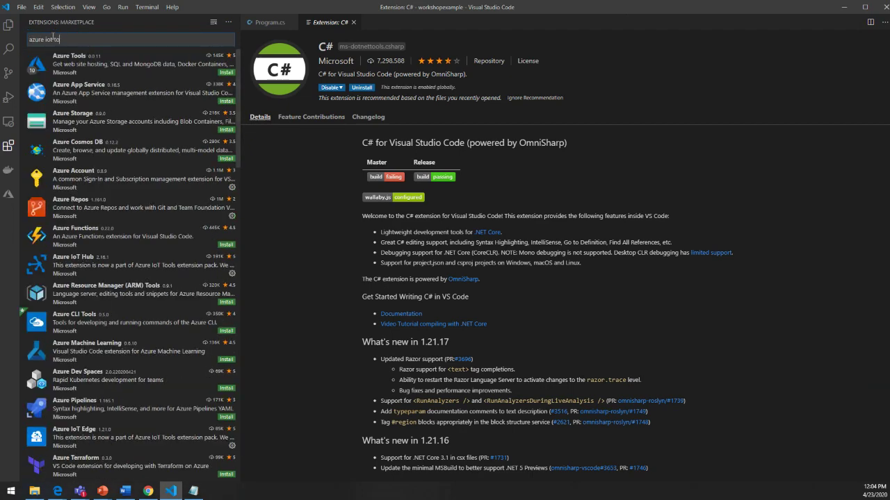
text(ols)
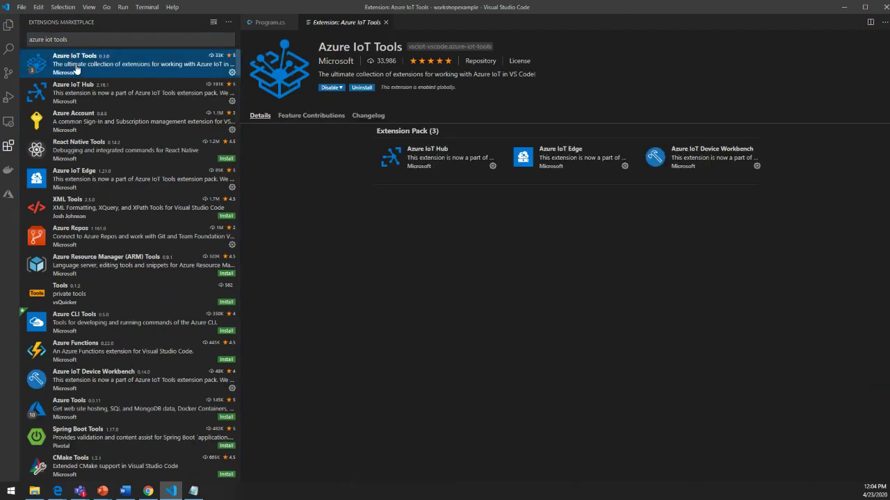
click(66, 62)
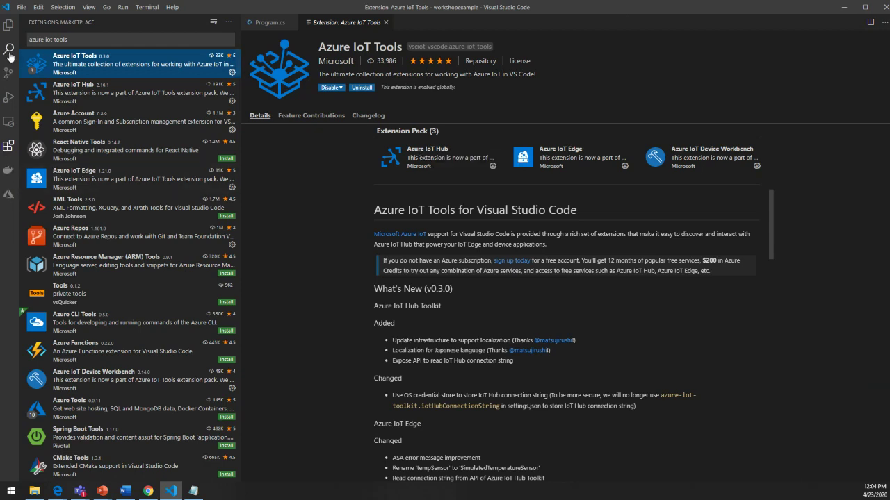
Show the workshopexample project in the file explorer and resize the window to bring its Azure IoT Hub section into view.
click(843, 9)
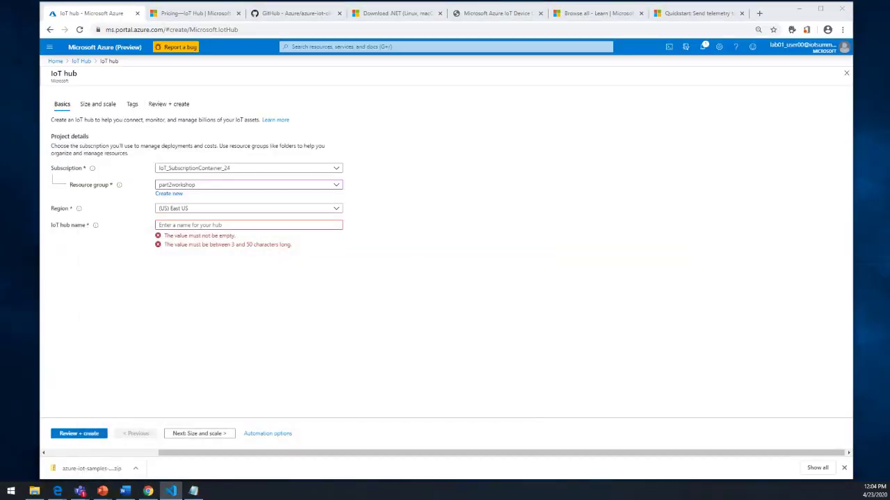
click(171, 491)
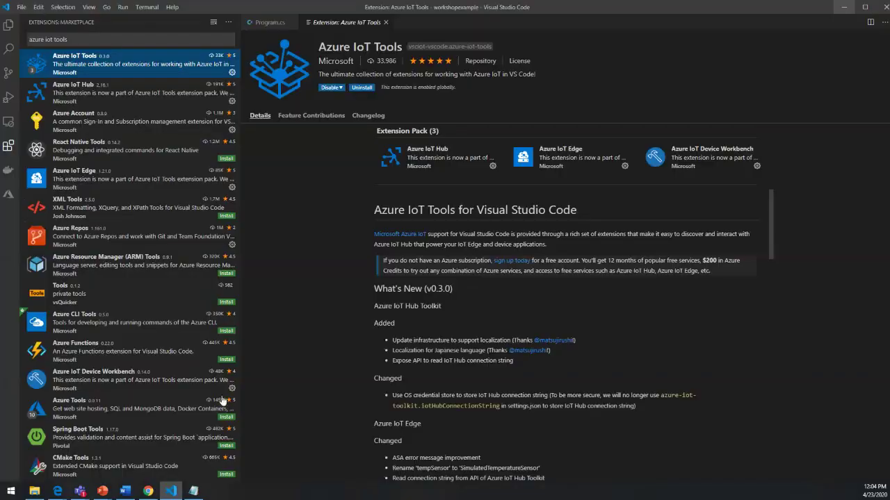
click(8, 27)
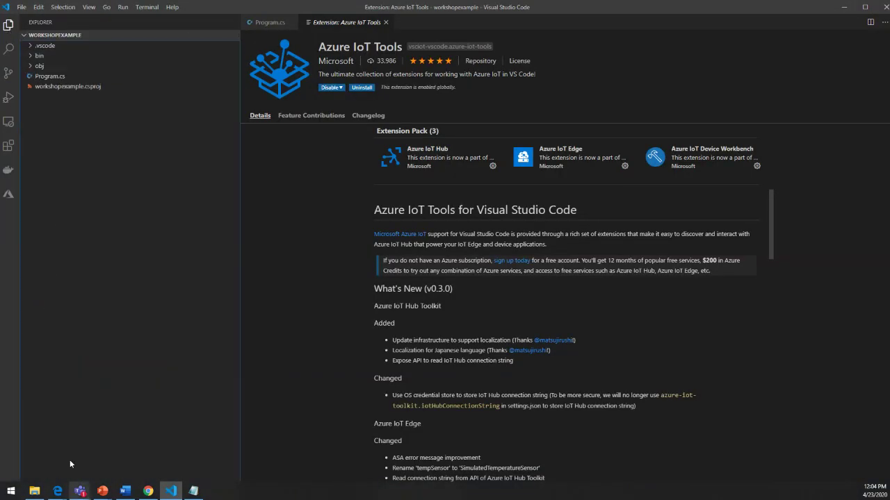
click(866, 8)
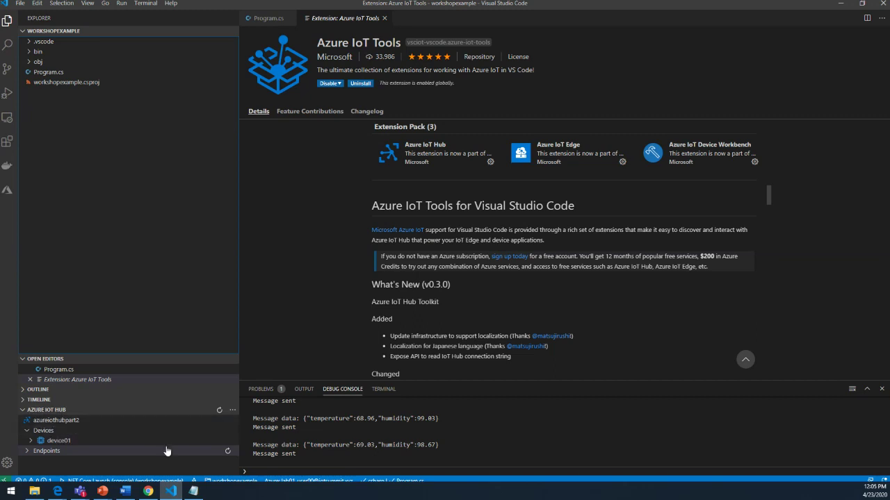
mouse_move(78, 493)
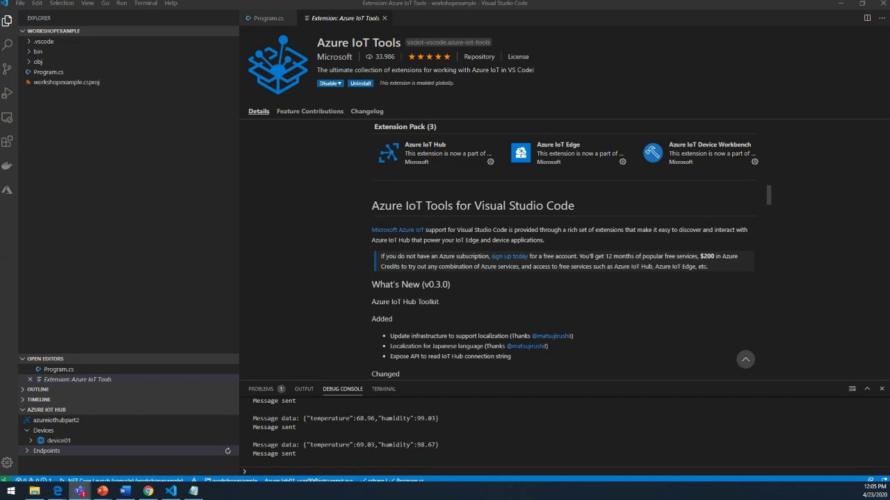
click(265, 331)
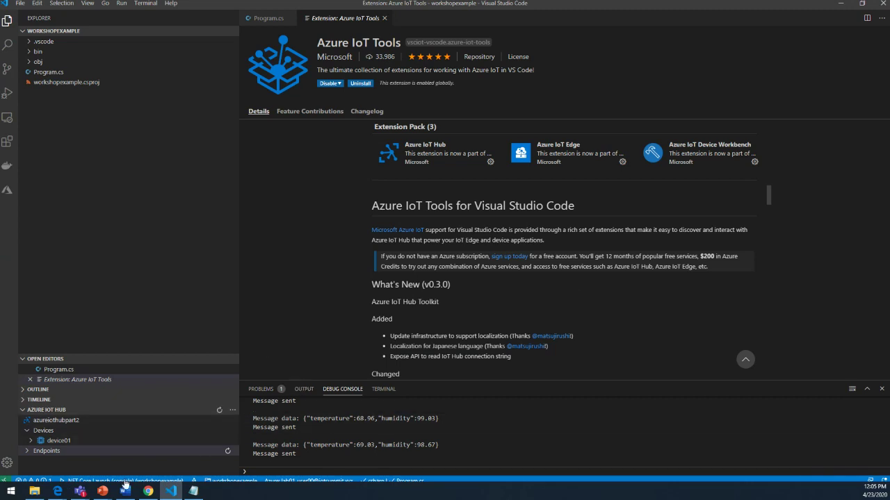
click(172, 492)
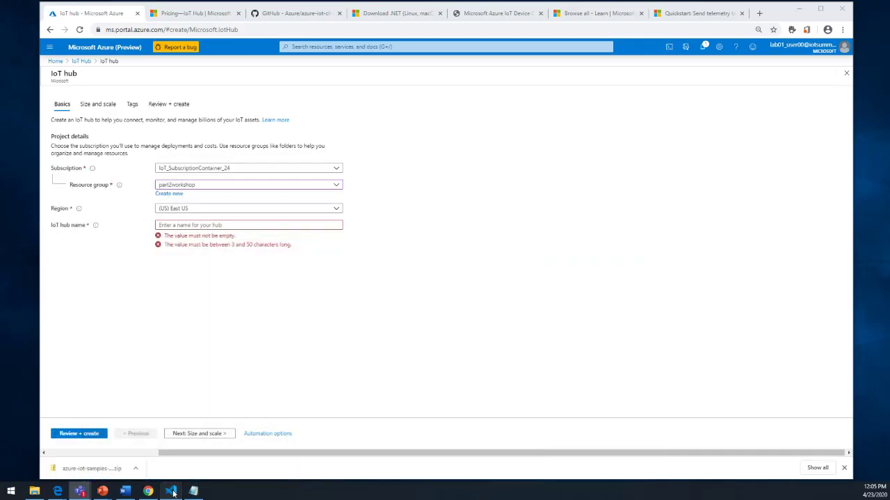
click(173, 492)
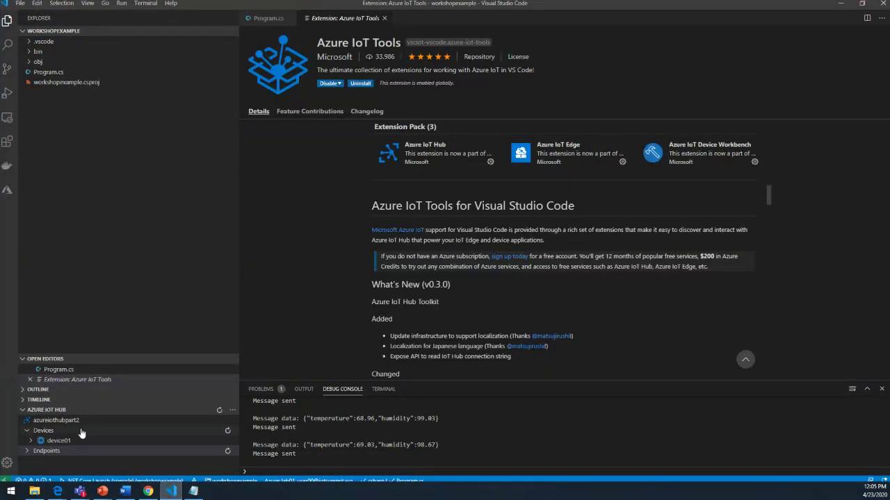
click(175, 493)
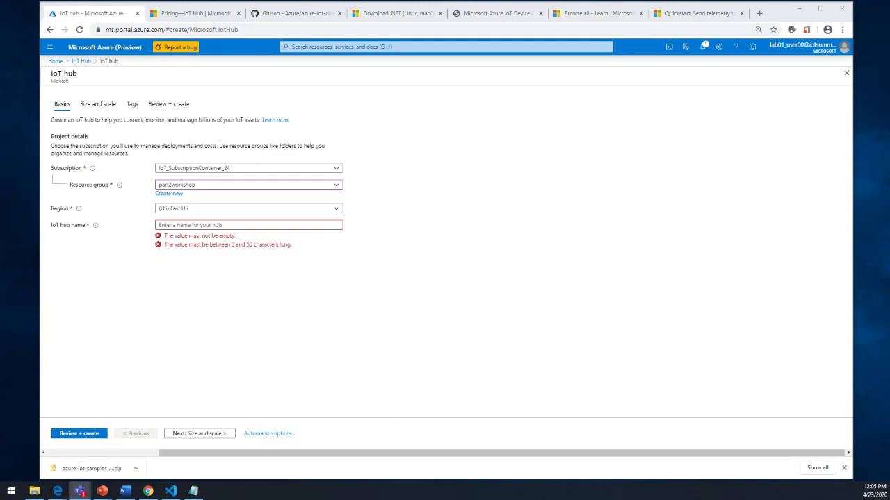
key(alt+Tab)
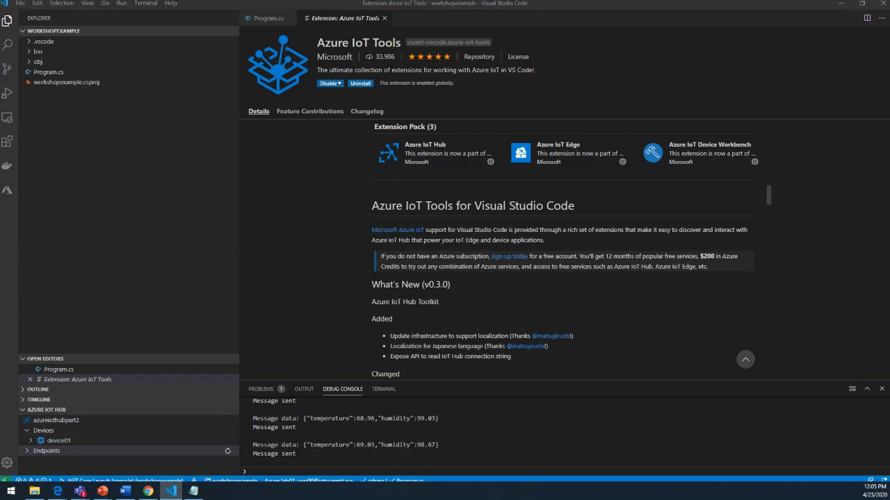
key(alt+Tab)
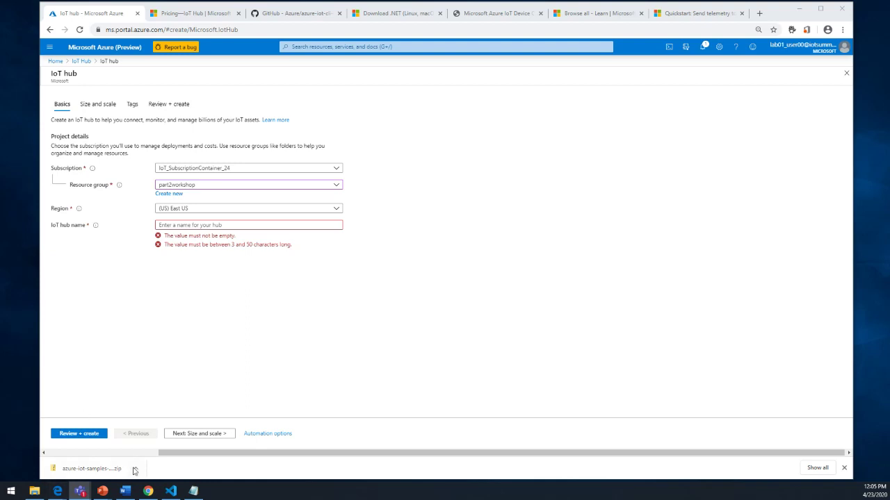
mouse_move(174, 492)
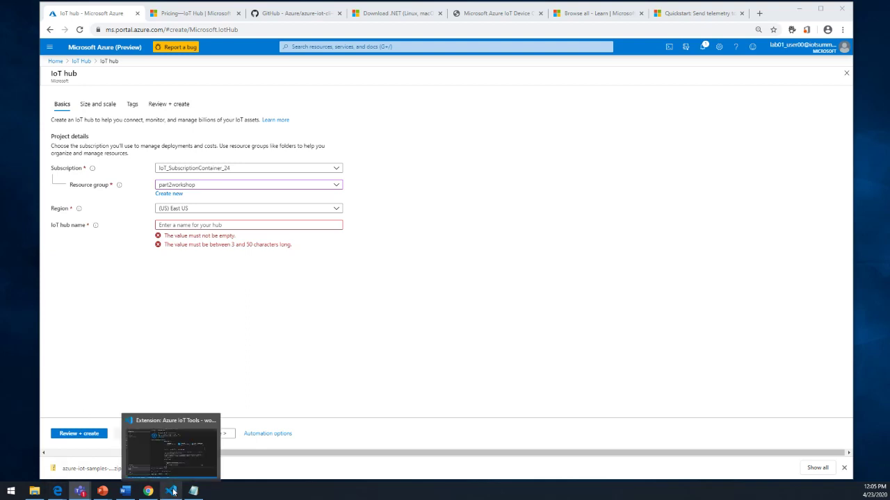
click(180, 457)
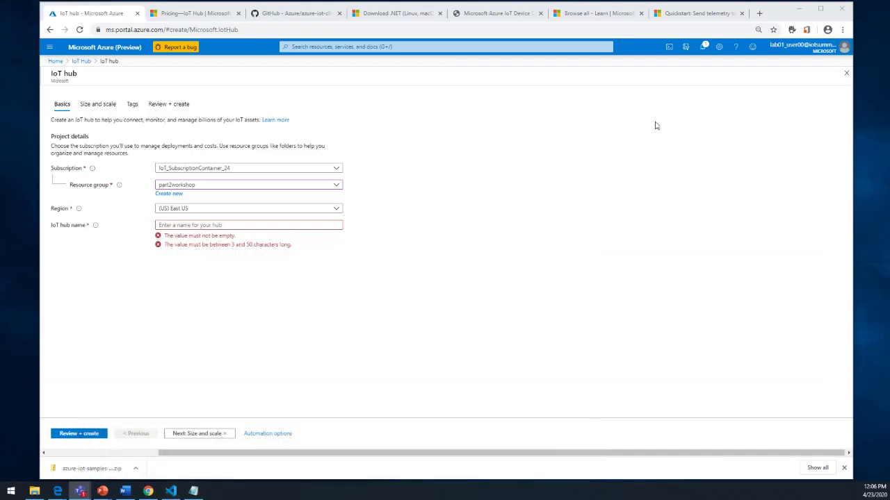
Bring Visual Studio Code back to the front and refit its window so the Azure IoT Hub section and the full status bar are in view.
key(alt+Tab)
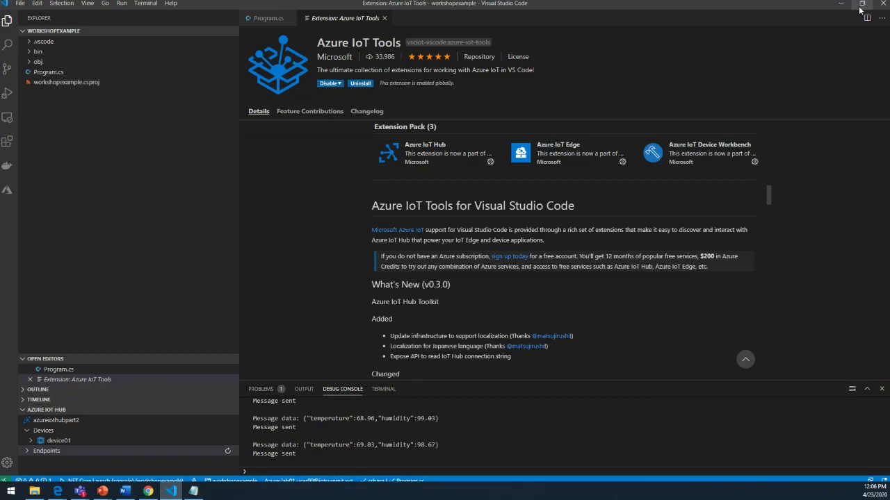
click(860, 6)
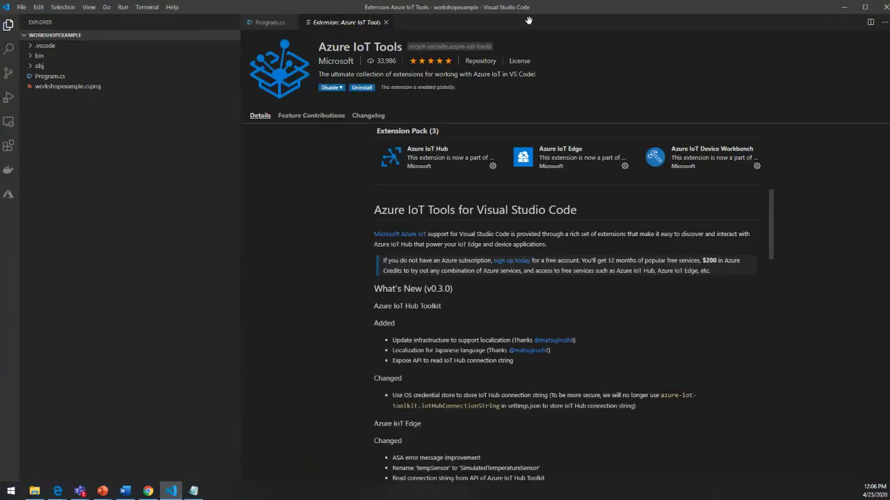
click(843, 8)
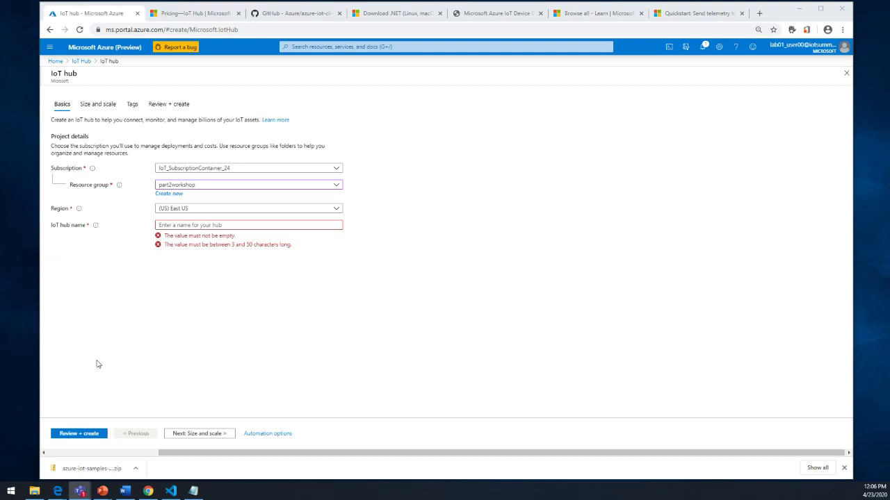
click(172, 491)
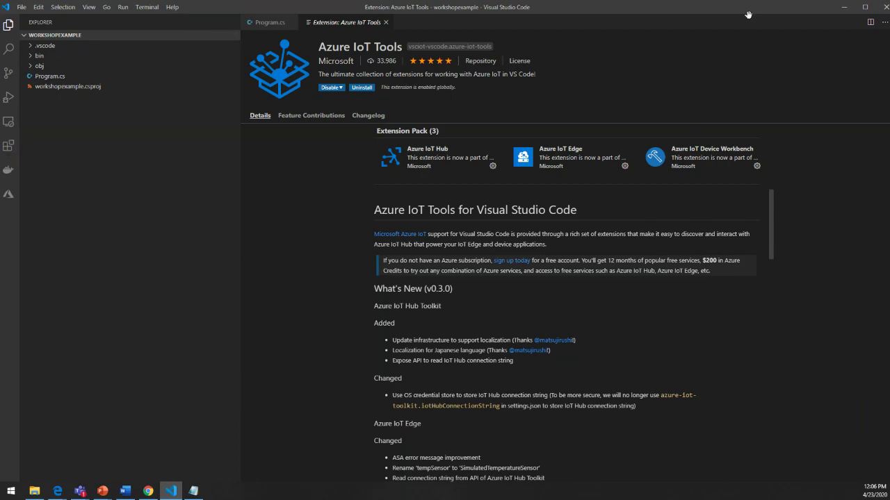
click(865, 7)
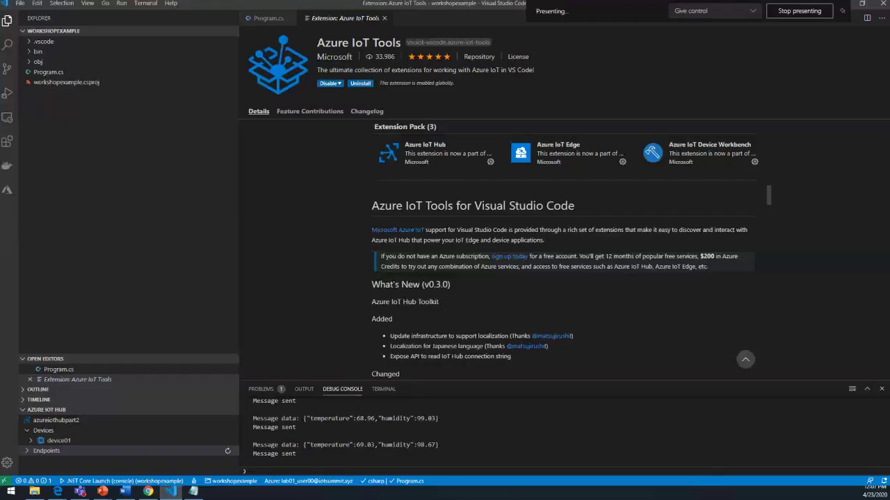
key(super+d)
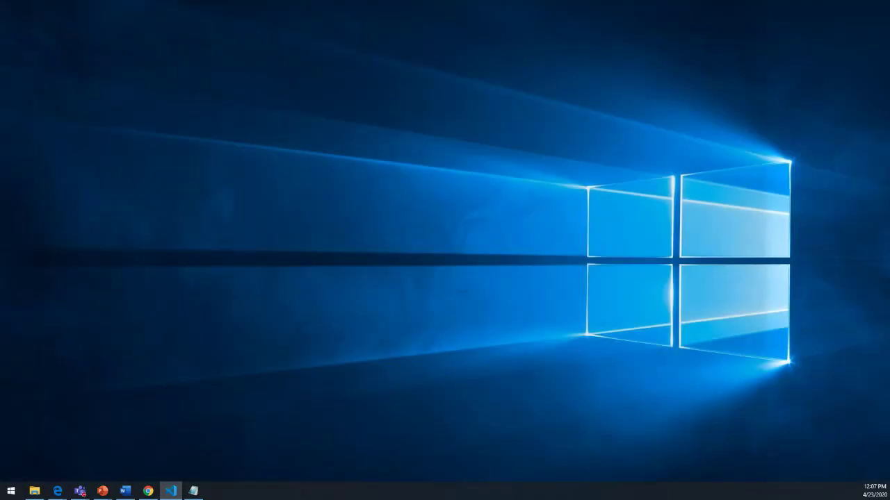
key(super+d)
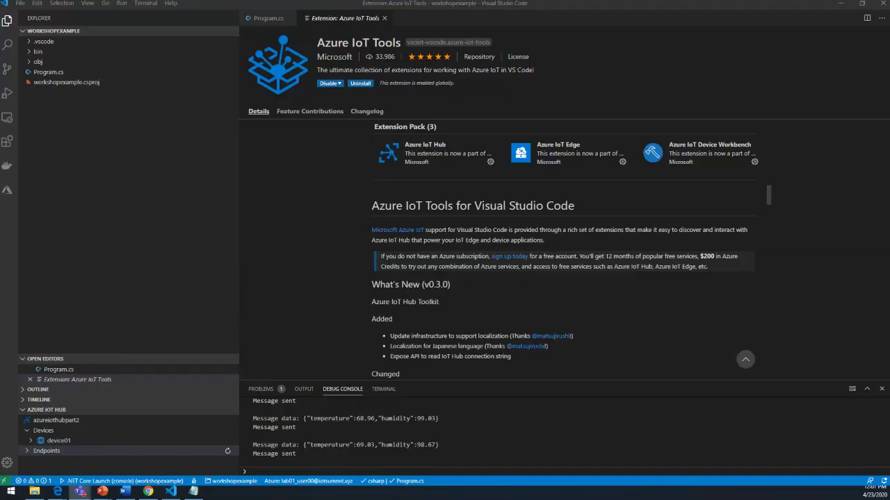